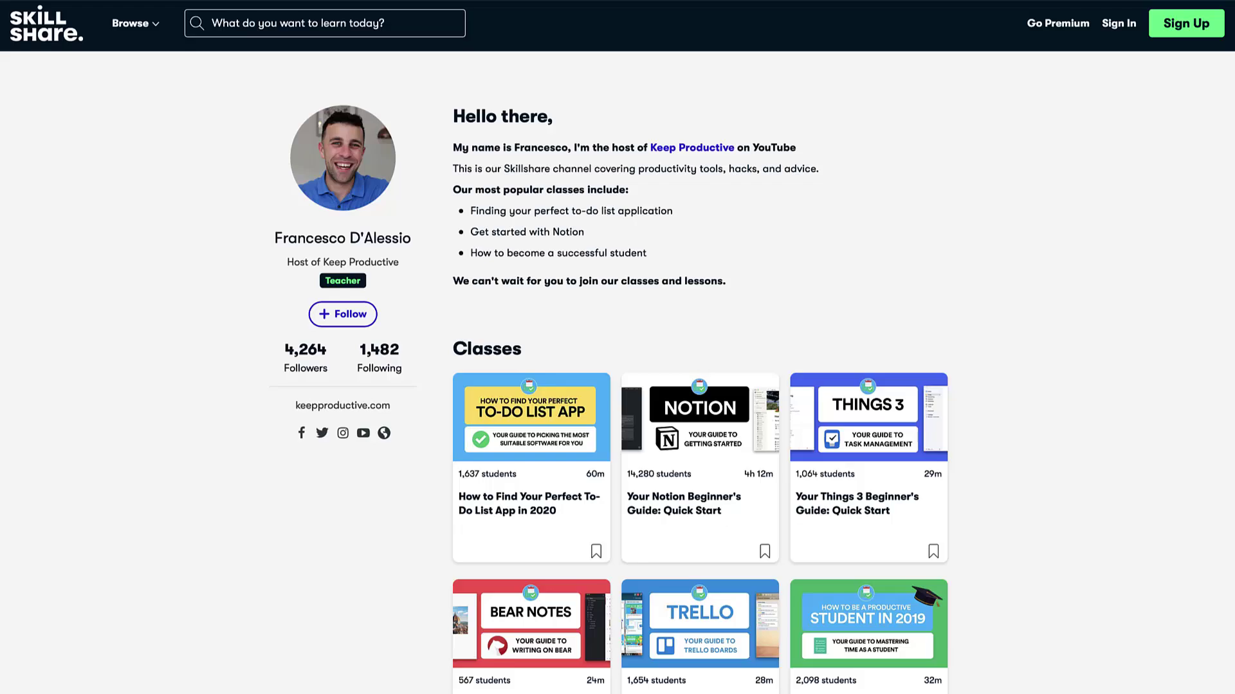
scroll(618, 386, down, 2)
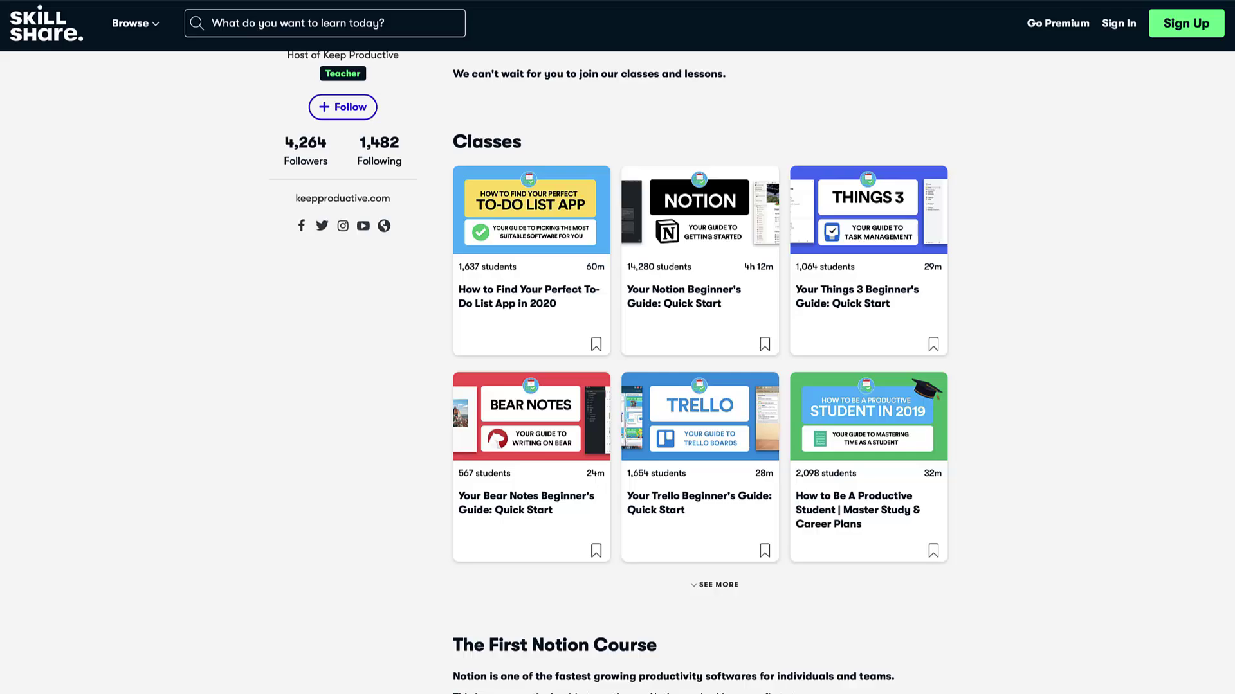
scroll(618, 386, down, 4)
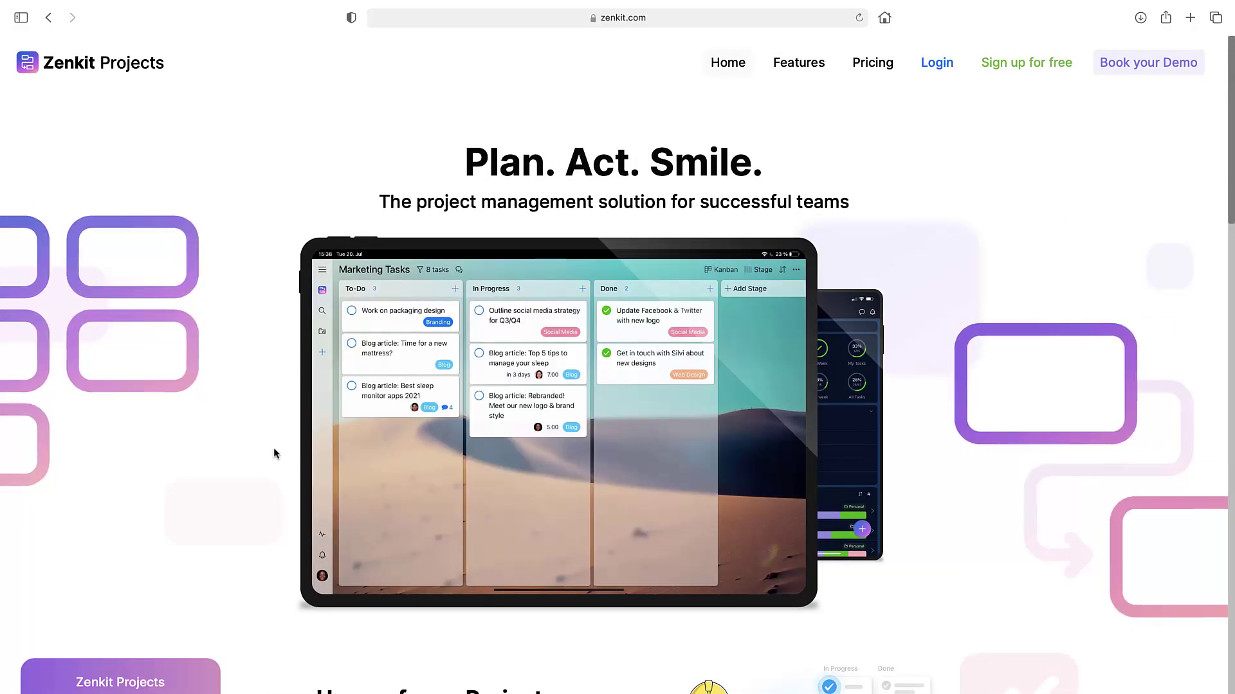
- Show the dropdown listing the other Zenkit products from the homepage logo
click(160, 64)
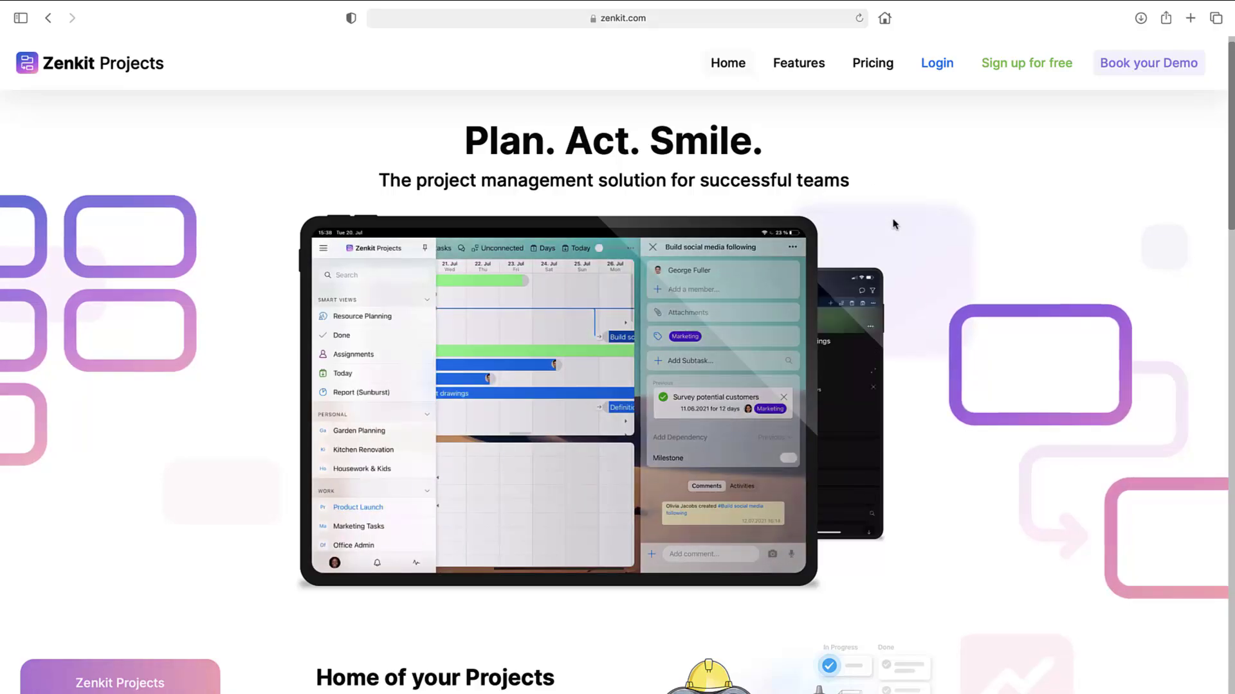
scroll(893, 224, down, 2)
scroll(894, 224, down, 2)
scroll(894, 223, down, 2)
scroll(893, 224, down, 1)
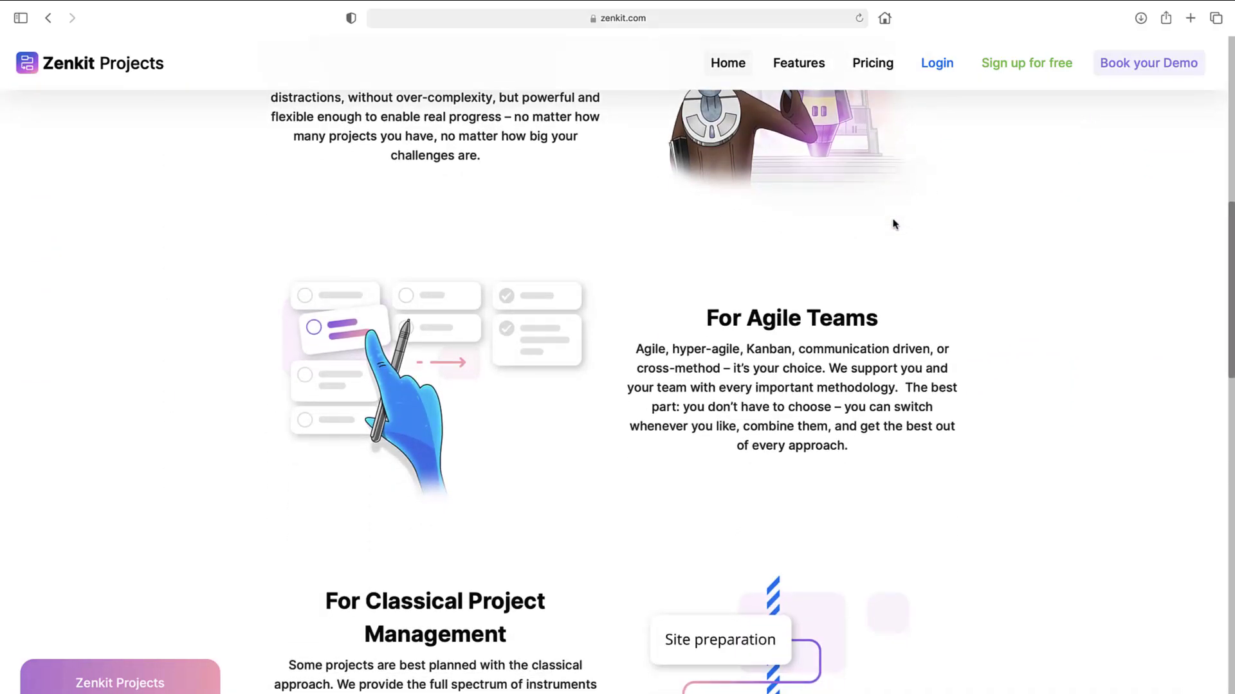
scroll(893, 224, down, 2)
scroll(893, 225, down, 1)
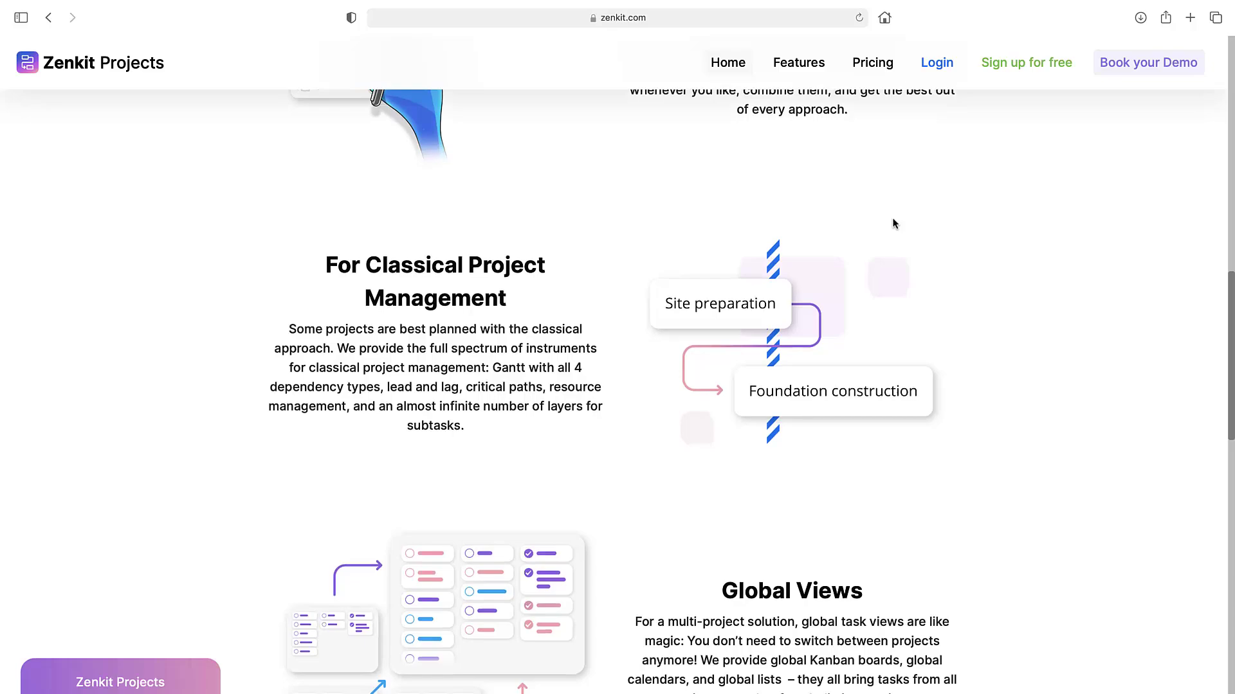
scroll(893, 224, down, 1)
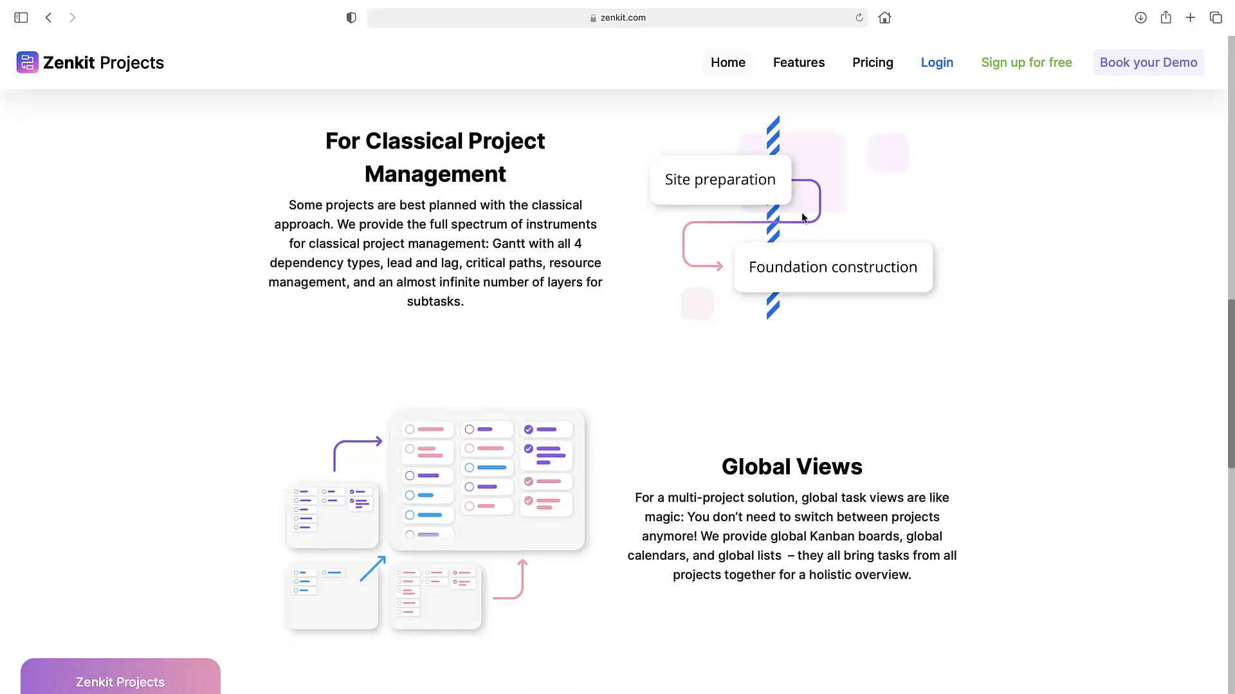
scroll(801, 218, down, 2)
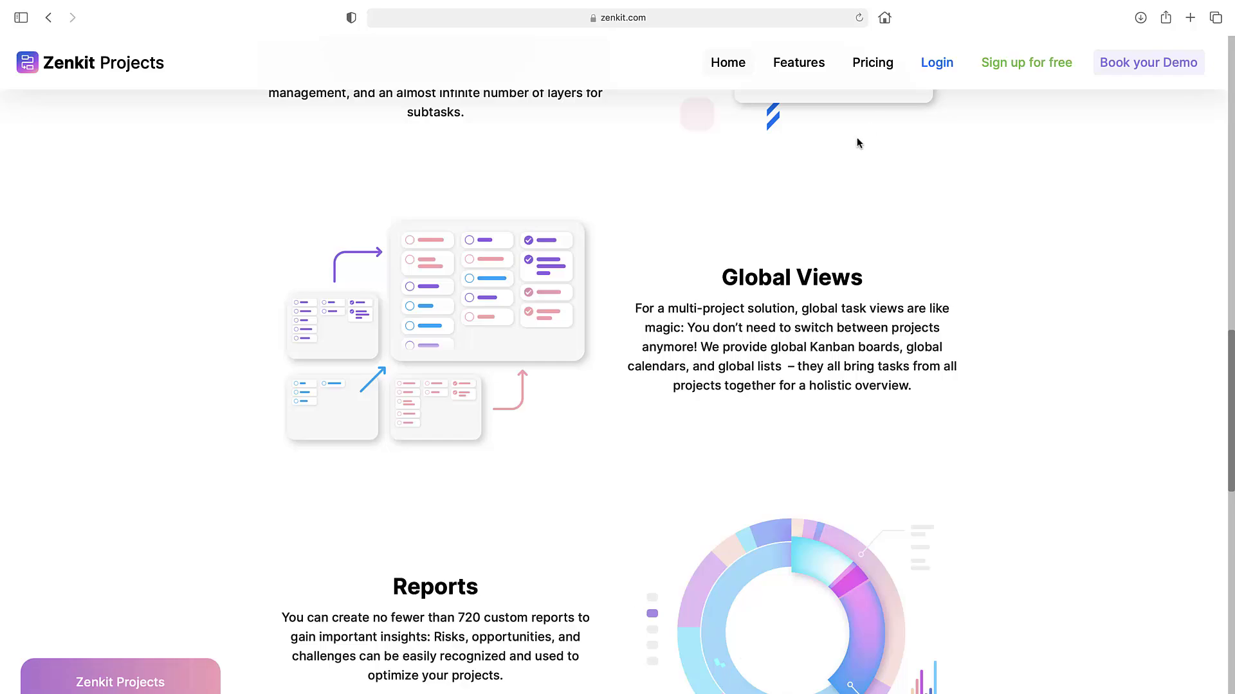
- View the Personal, Plus, Business and Enterprise plan prices in dollars instead of euros
click(873, 72)
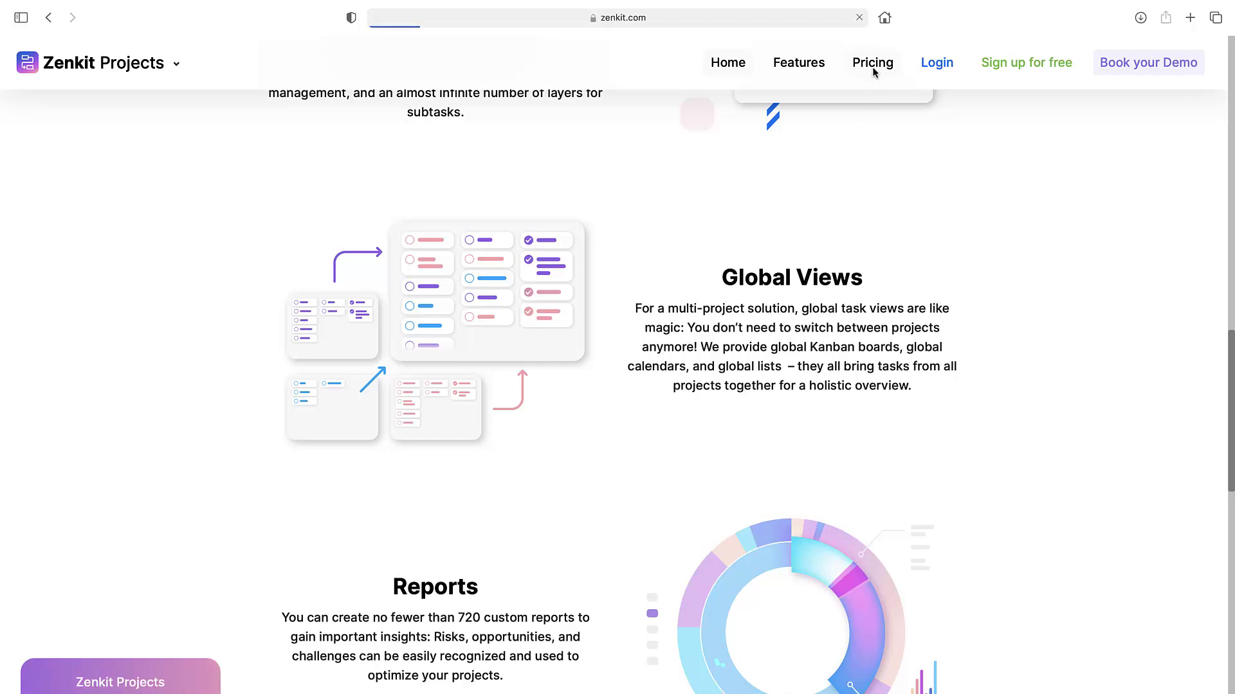
scroll(842, 278, down, 1)
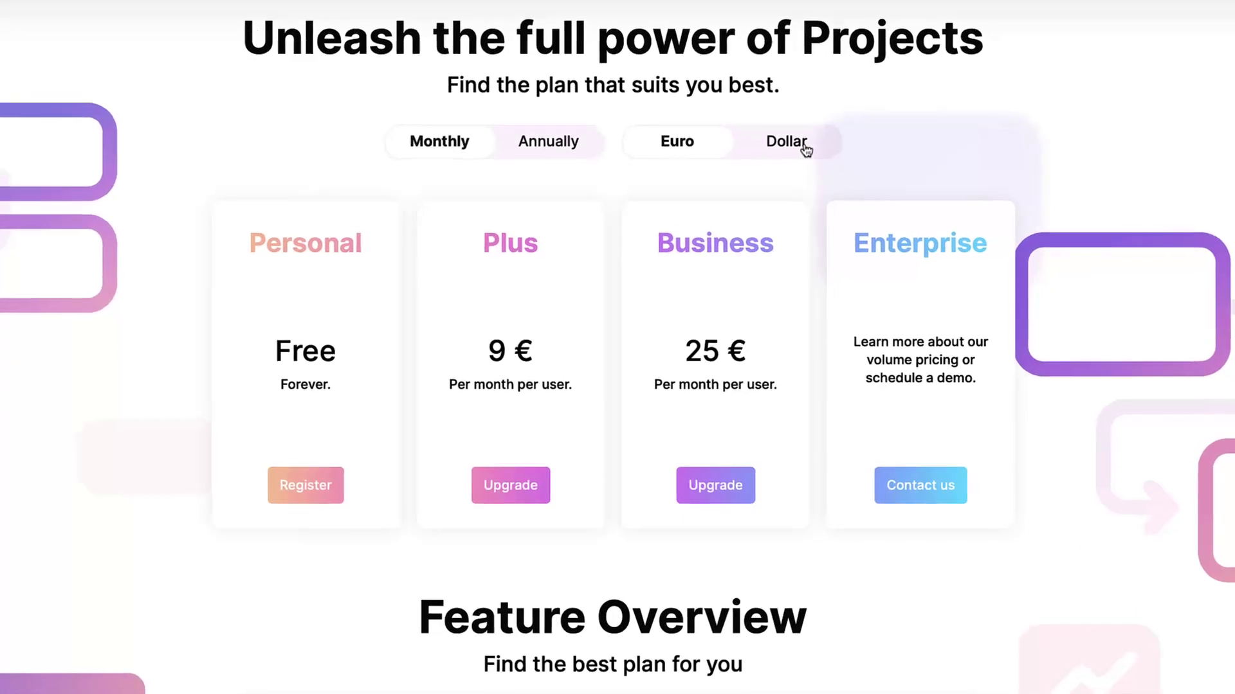
click(804, 150)
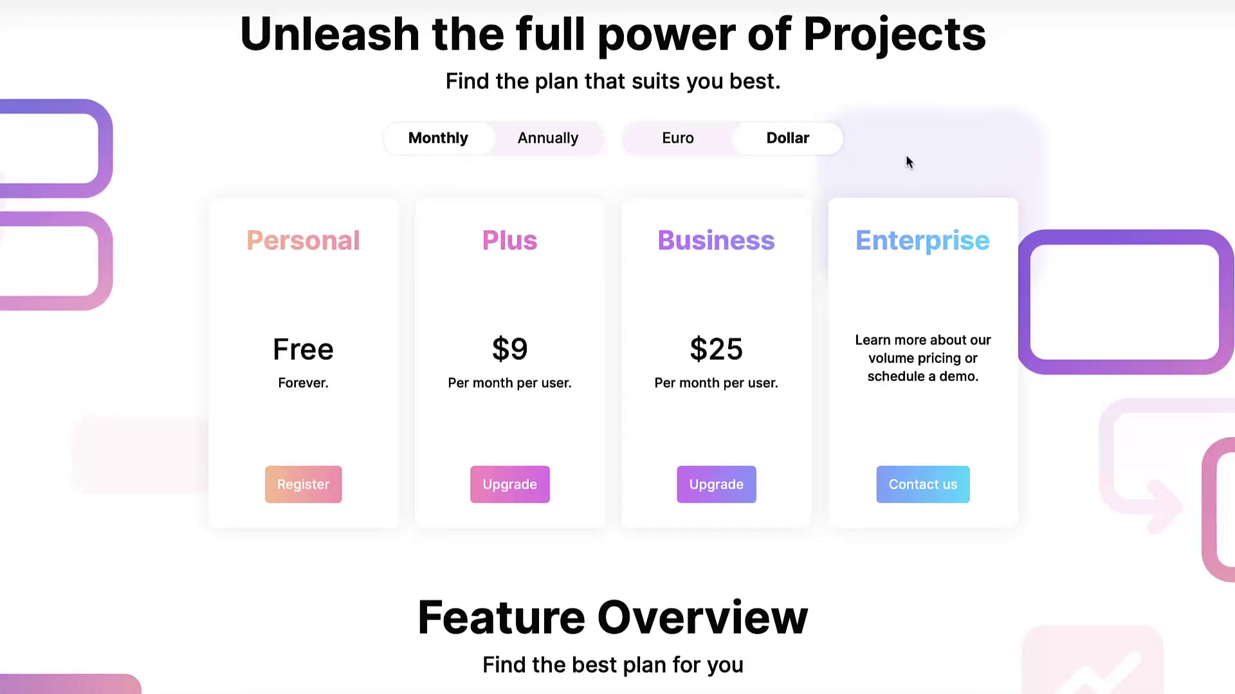
scroll(906, 149, down, 1)
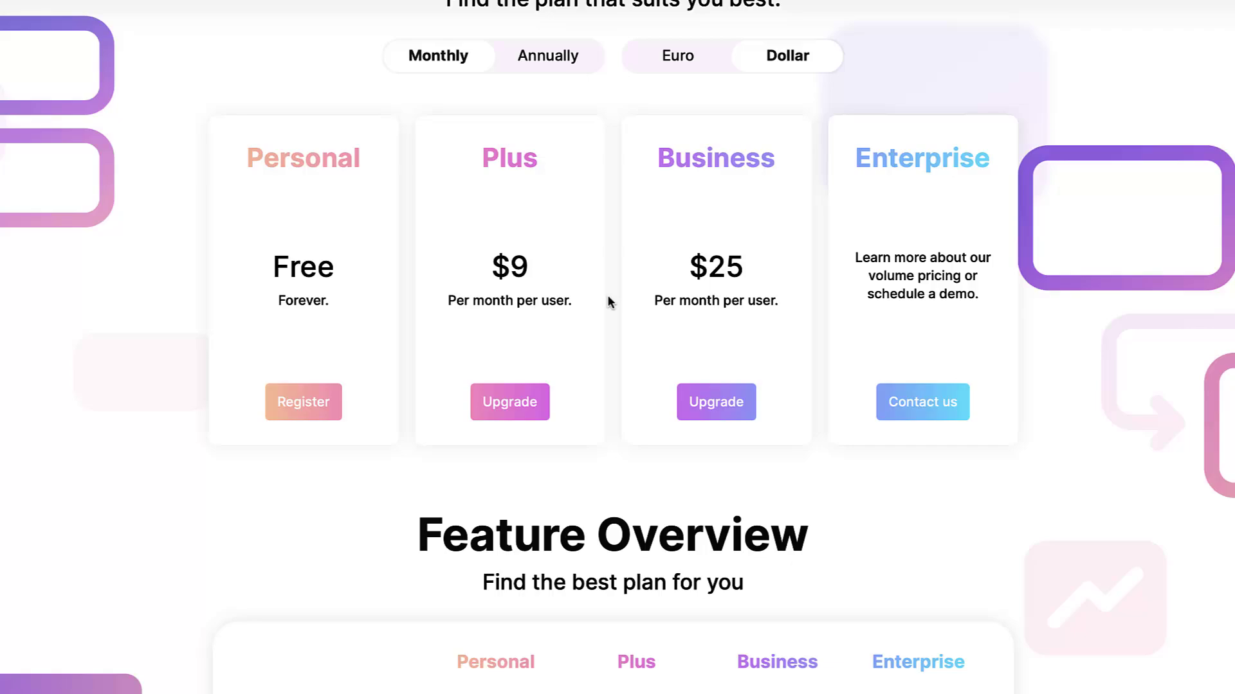
scroll(607, 302, down, 5)
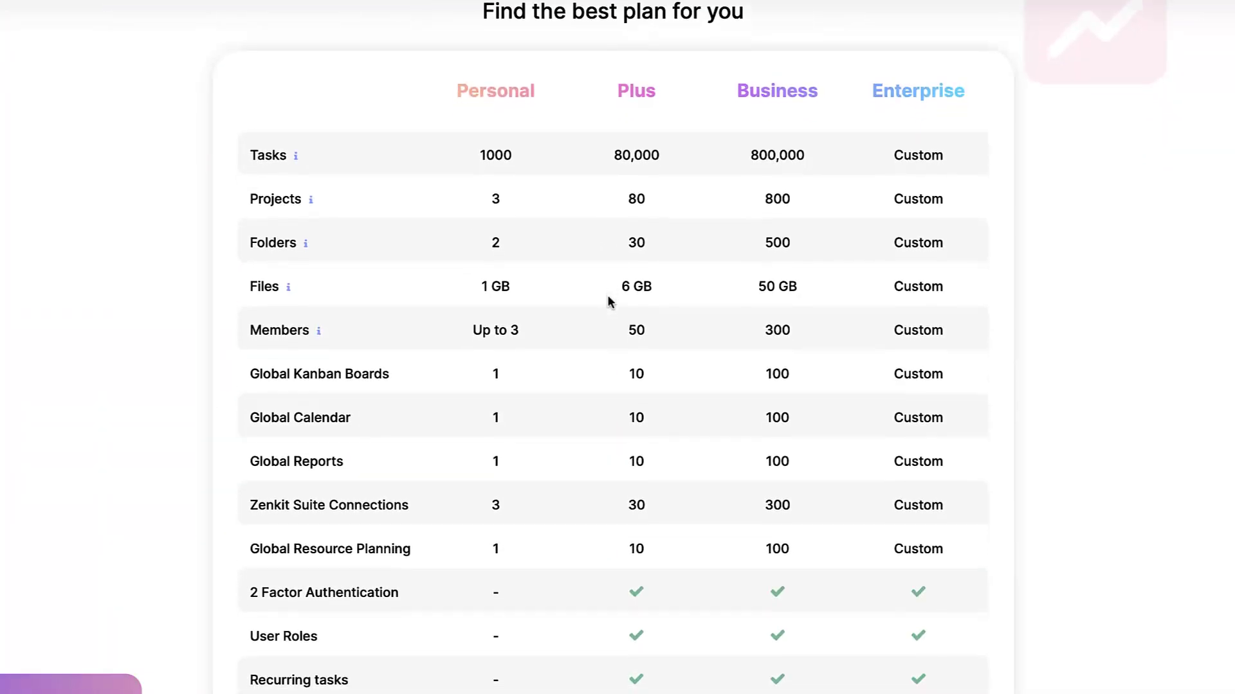
scroll(607, 298, down, 1)
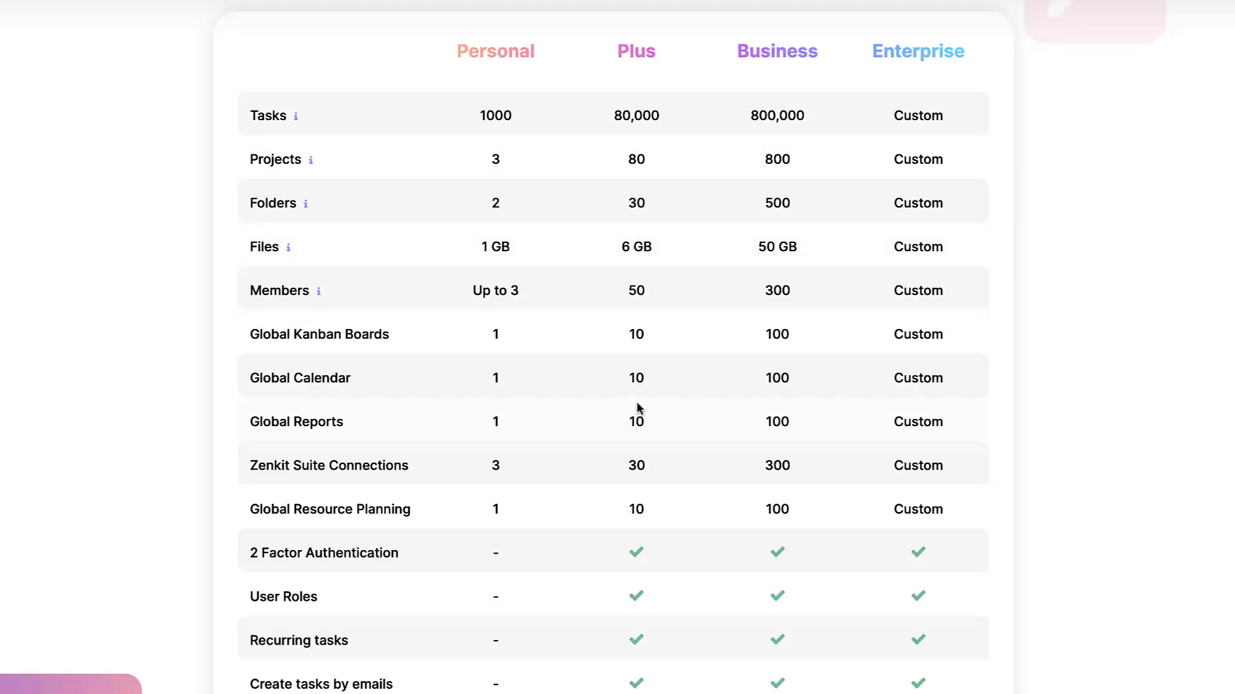
scroll(637, 407, down, 3)
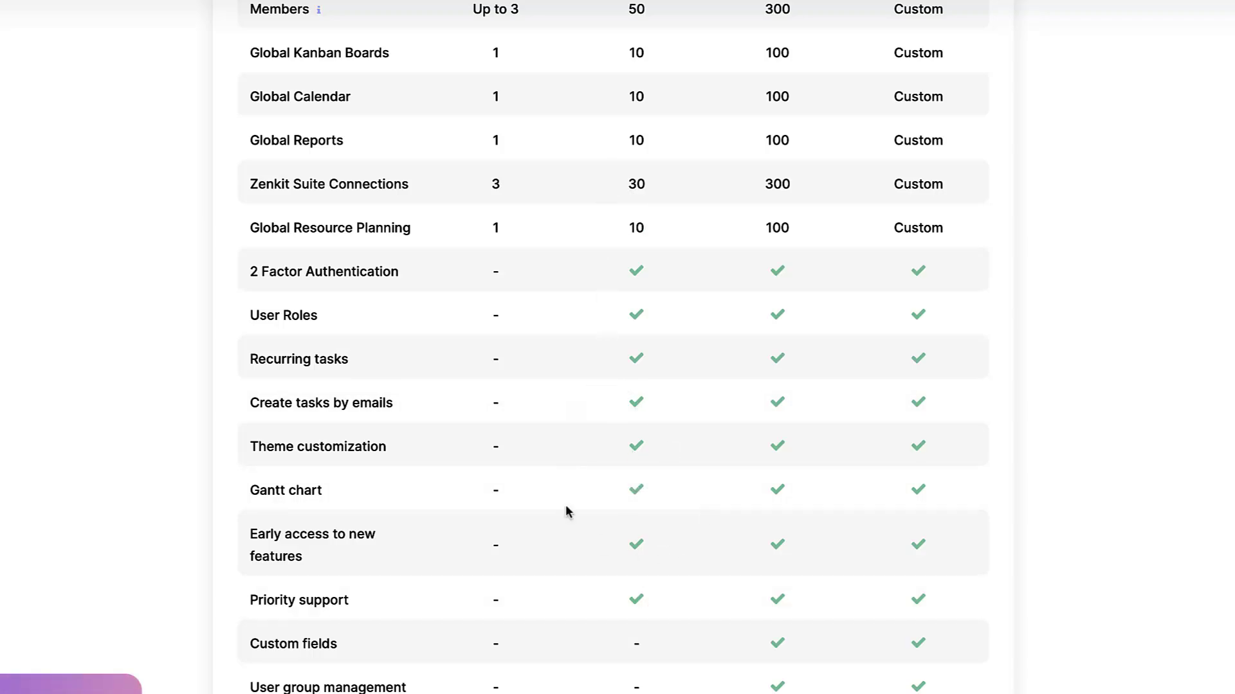
scroll(640, 178, up, 3)
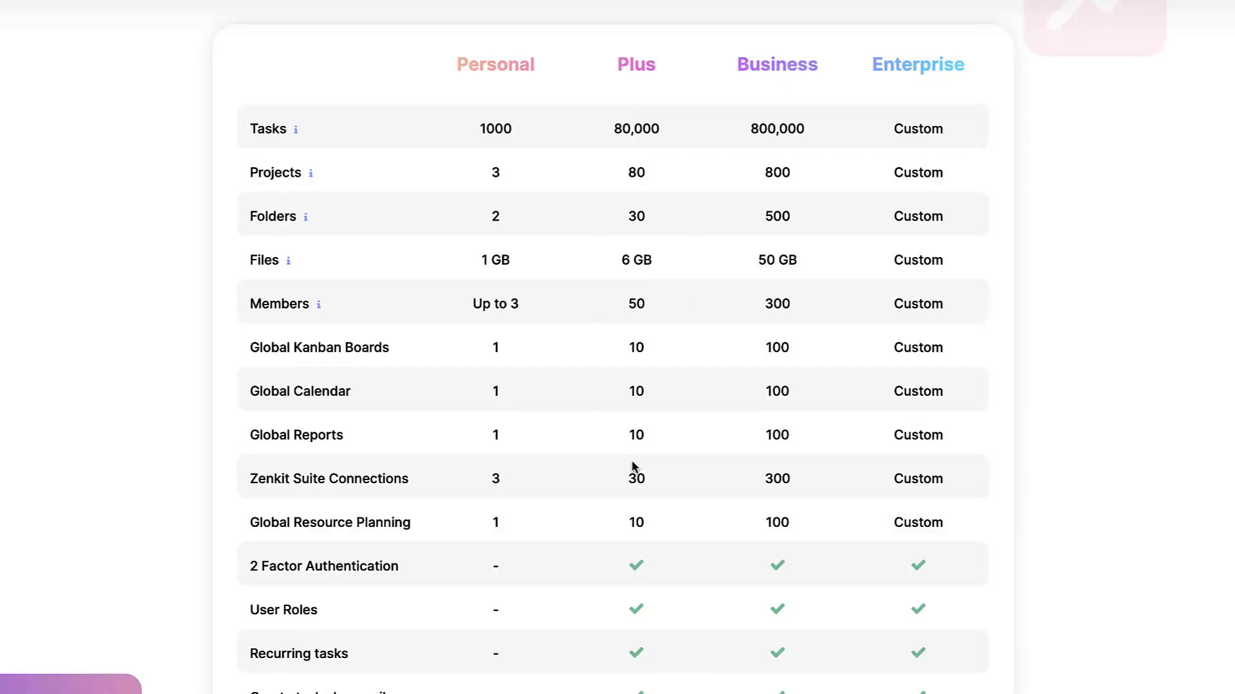
scroll(632, 467, up, 1)
scroll(631, 467, up, 2)
scroll(632, 468, up, 3)
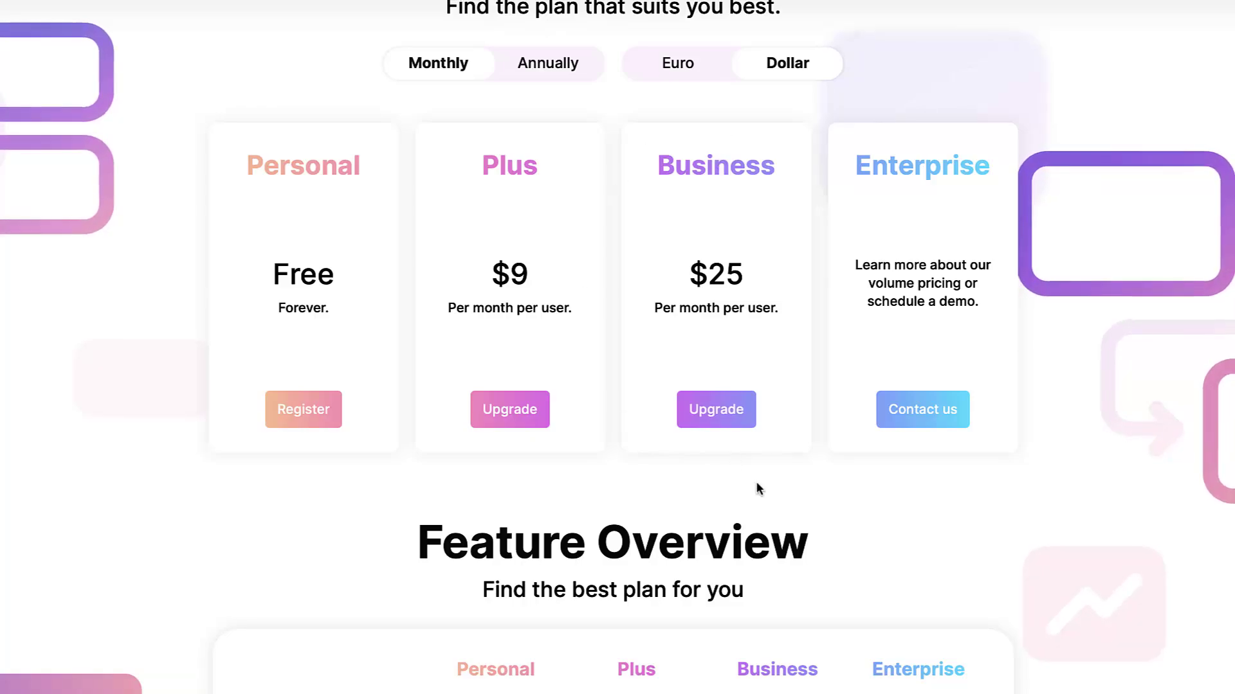
scroll(755, 481, down, 2)
scroll(756, 481, down, 3)
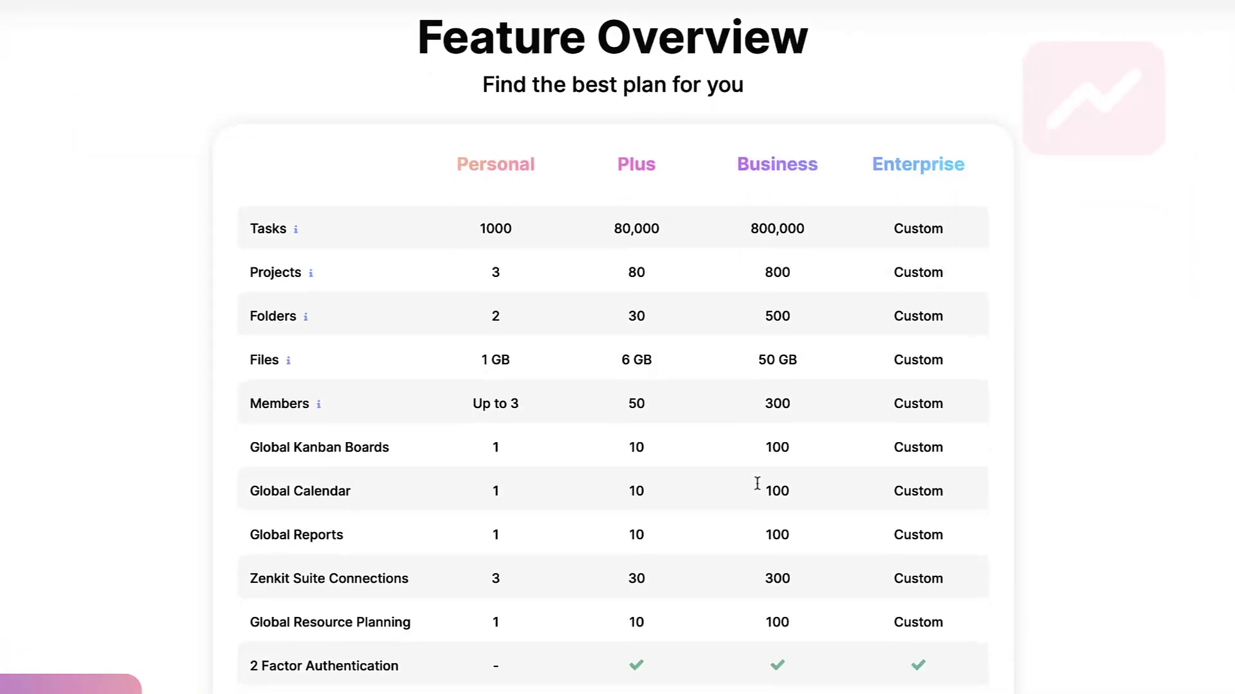
scroll(756, 489, down, 1)
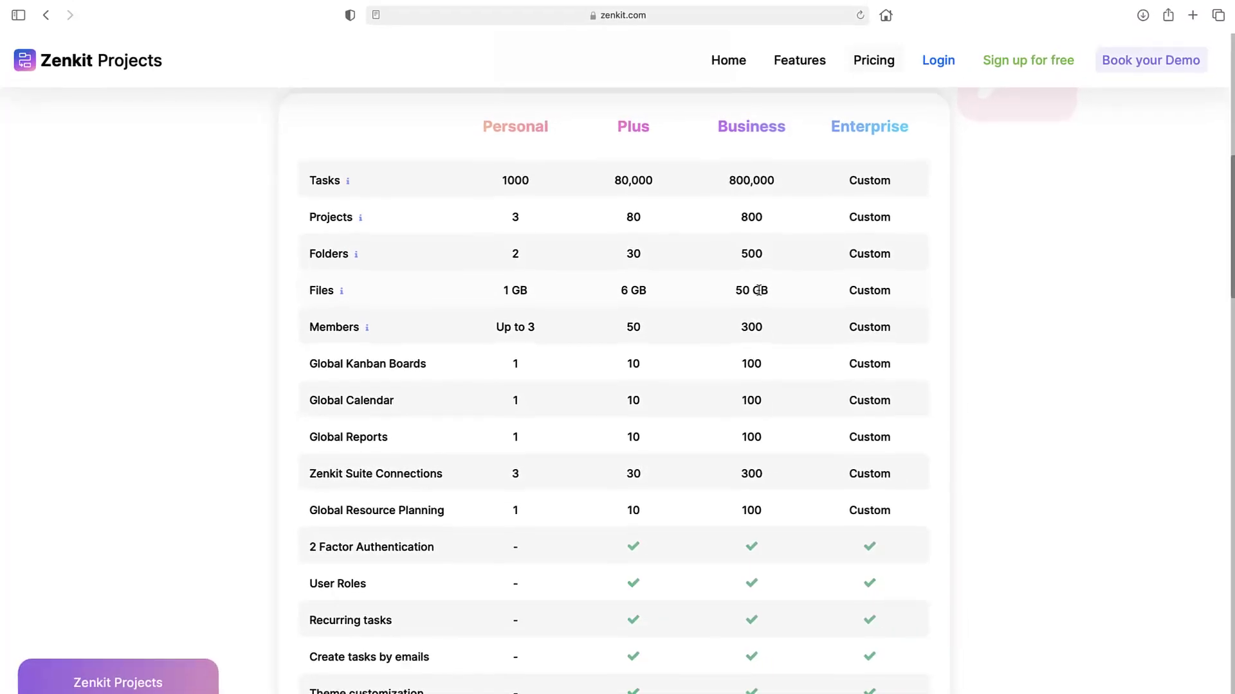
scroll(773, 193, up, 10)
click(798, 62)
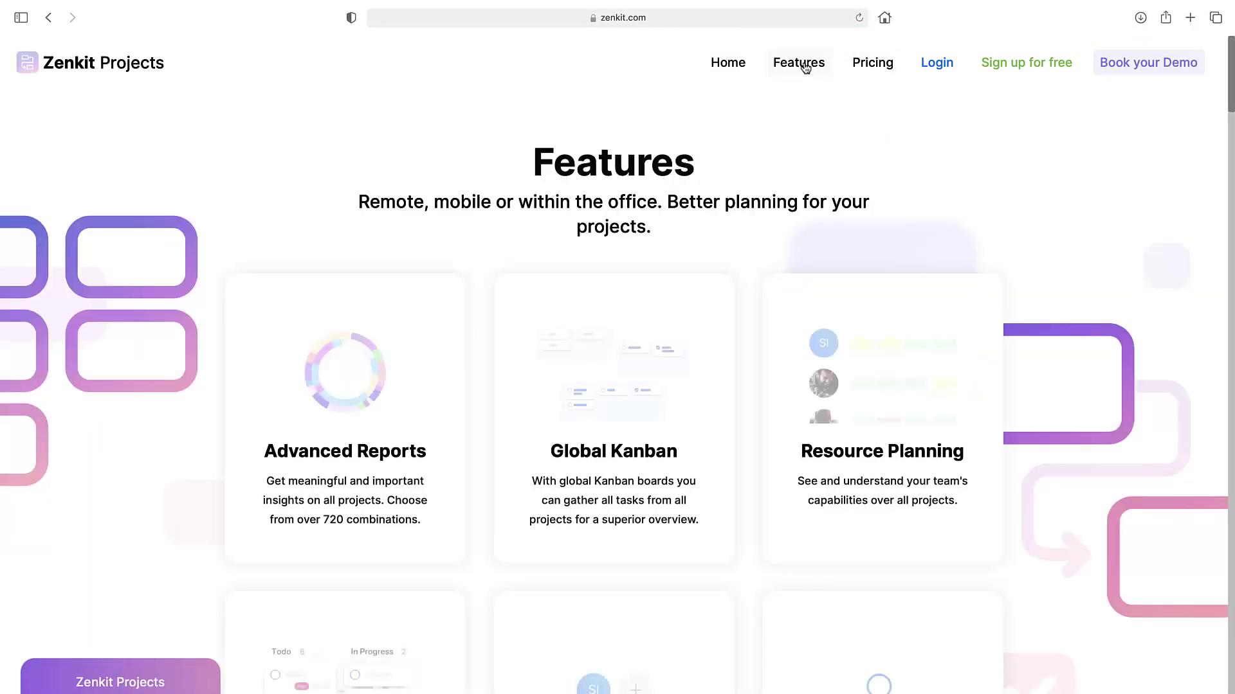
scroll(771, 285, down, 2)
scroll(772, 285, down, 1)
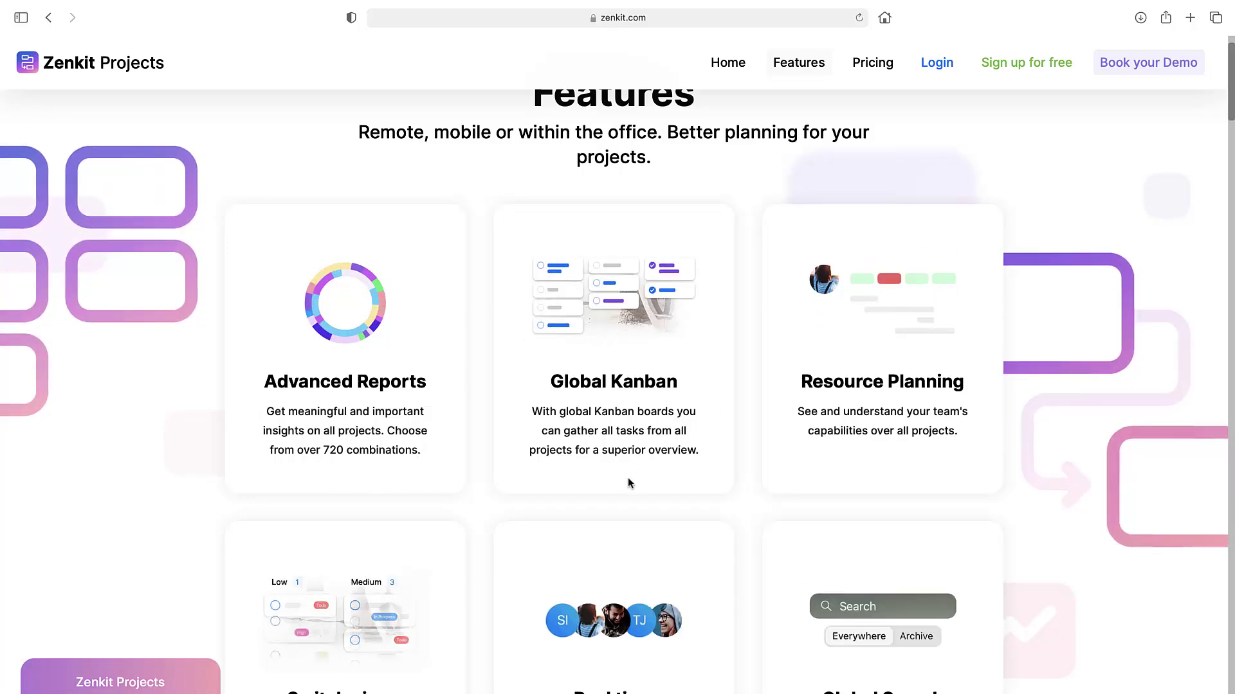
scroll(628, 477, down, 5)
scroll(628, 484, down, 4)
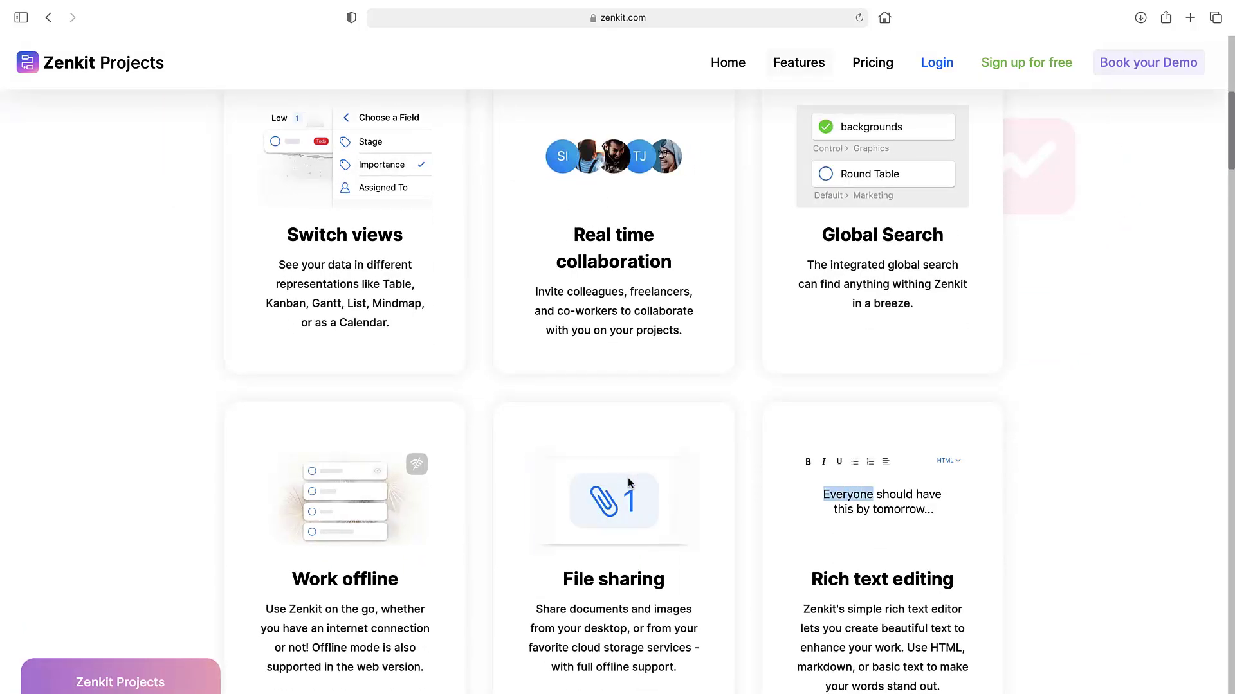
scroll(407, 367, down, 8)
scroll(406, 368, down, 10)
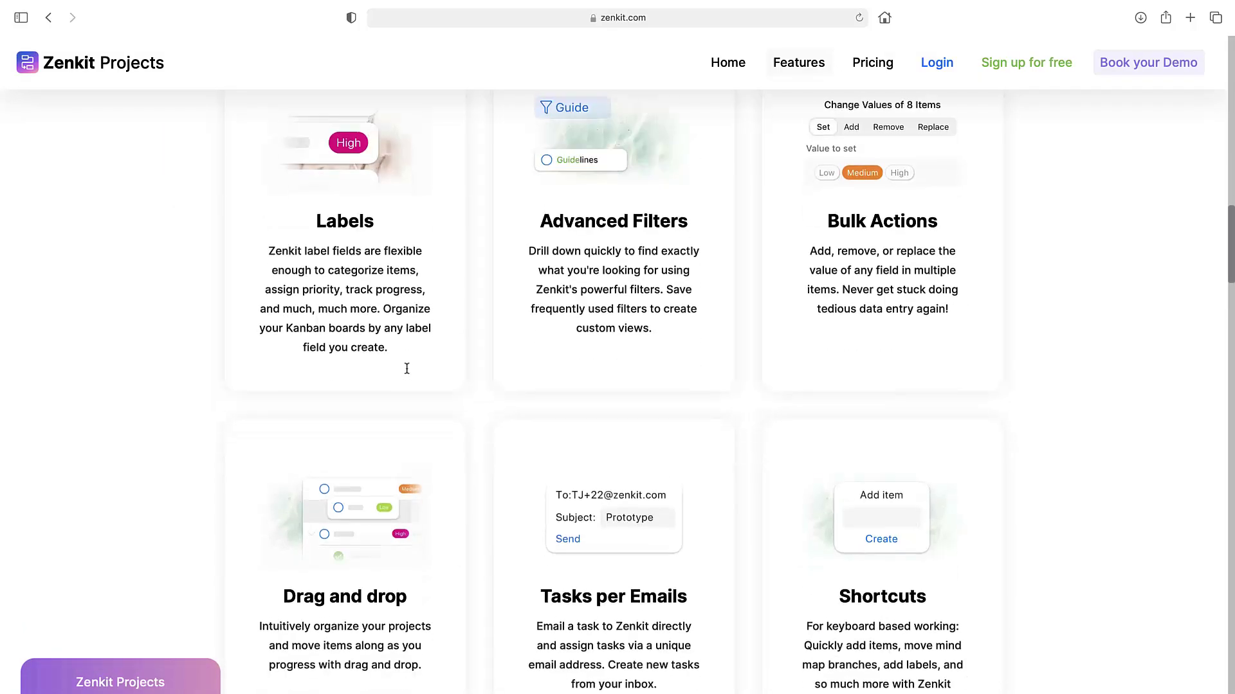
scroll(406, 367, down, 6)
scroll(405, 368, down, 9)
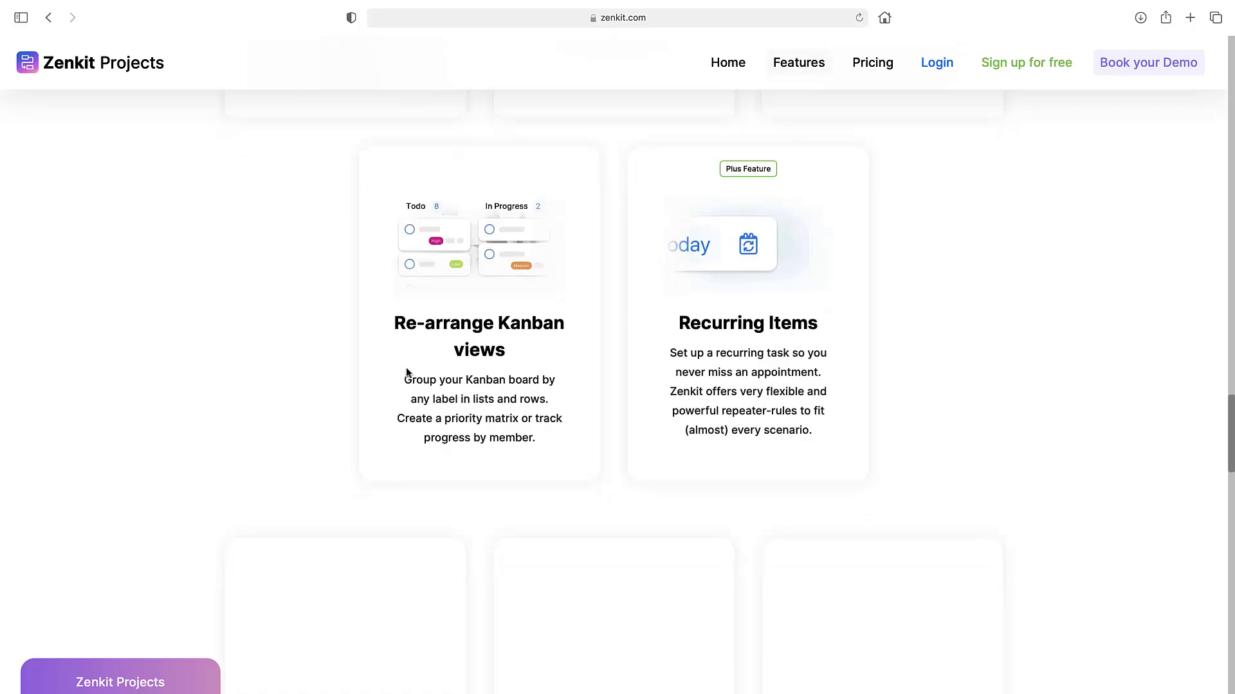
scroll(406, 368, down, 7)
scroll(406, 368, down, 3)
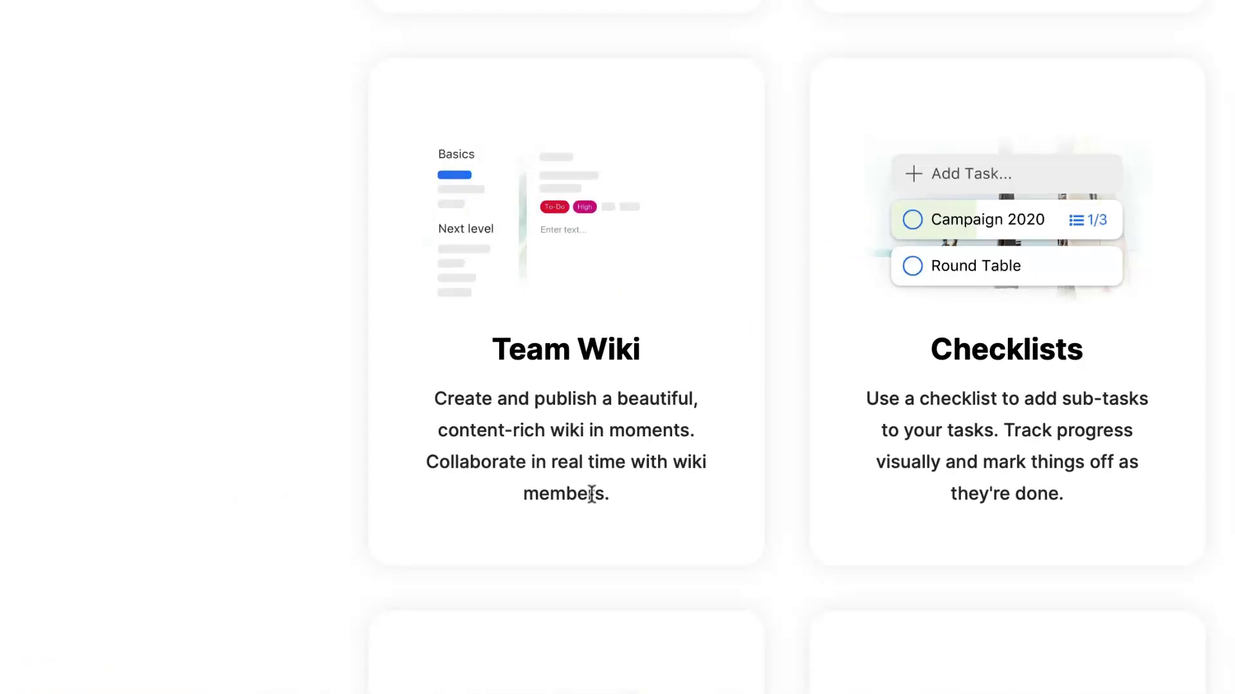
scroll(387, 127, up, 4)
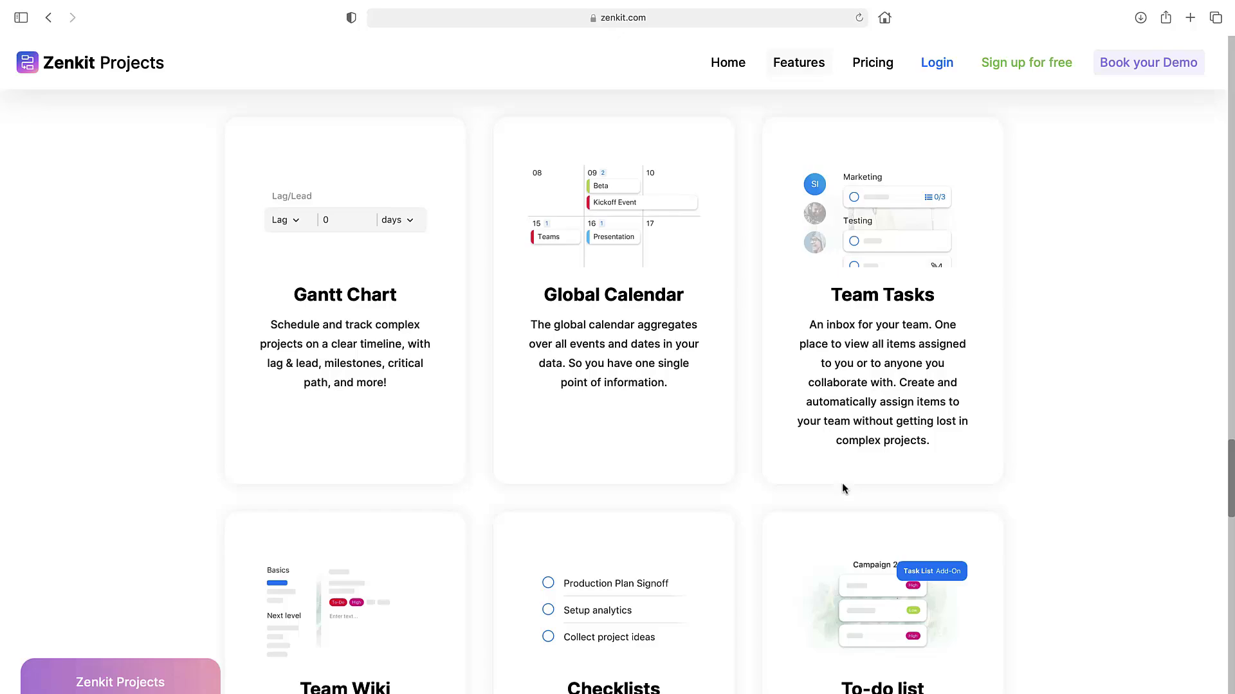
scroll(797, 530, down, 10)
scroll(772, 327, down, 5)
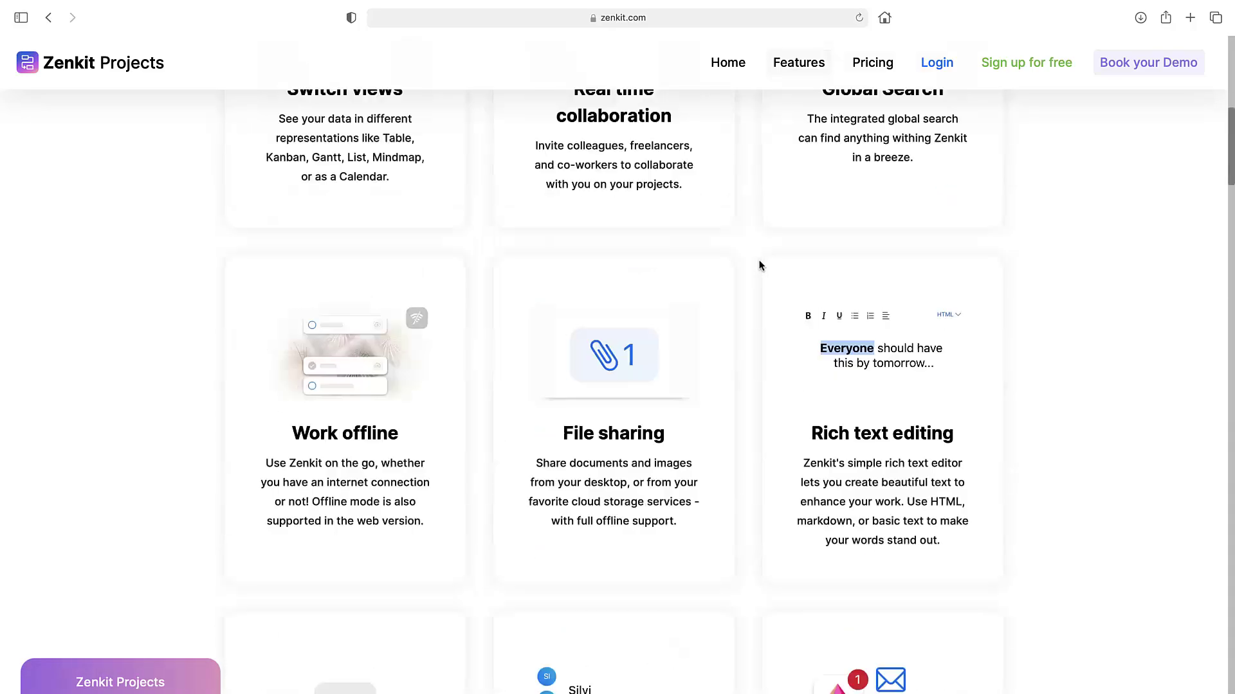
scroll(923, 226, up, 5)
scroll(910, 191, up, 10)
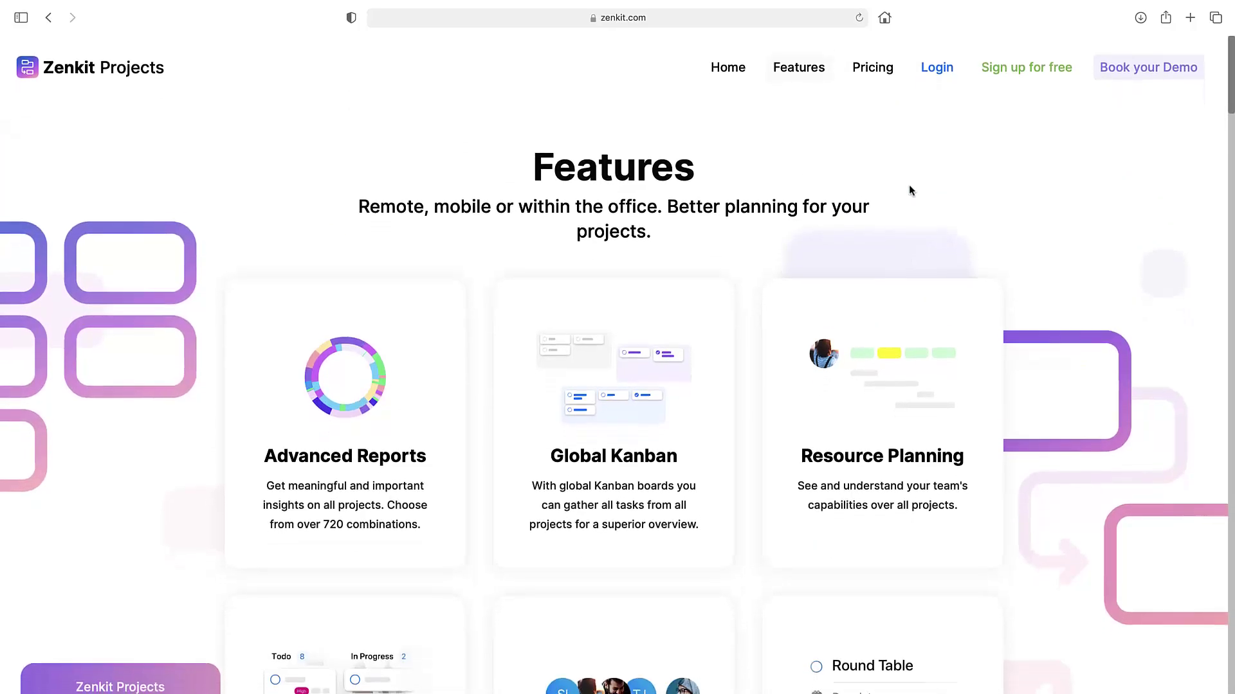
- Launch the Zenkit web app in a new tab and glance at the products panel
click(944, 76)
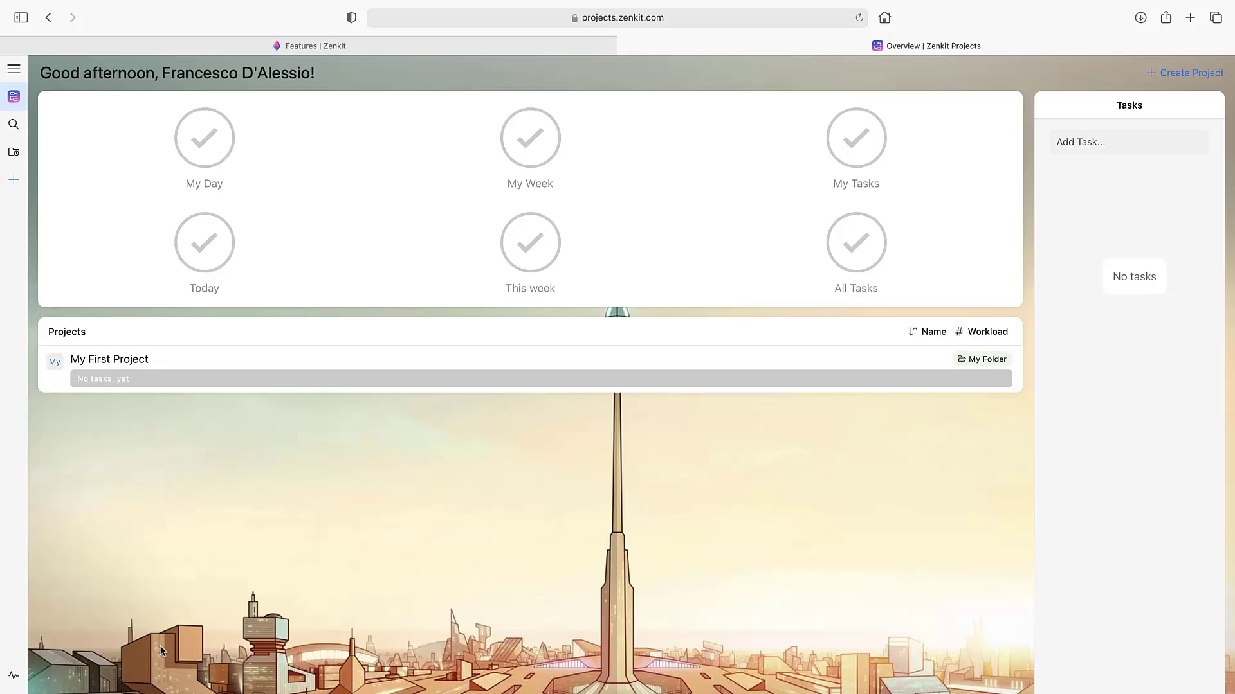
click(14, 69)
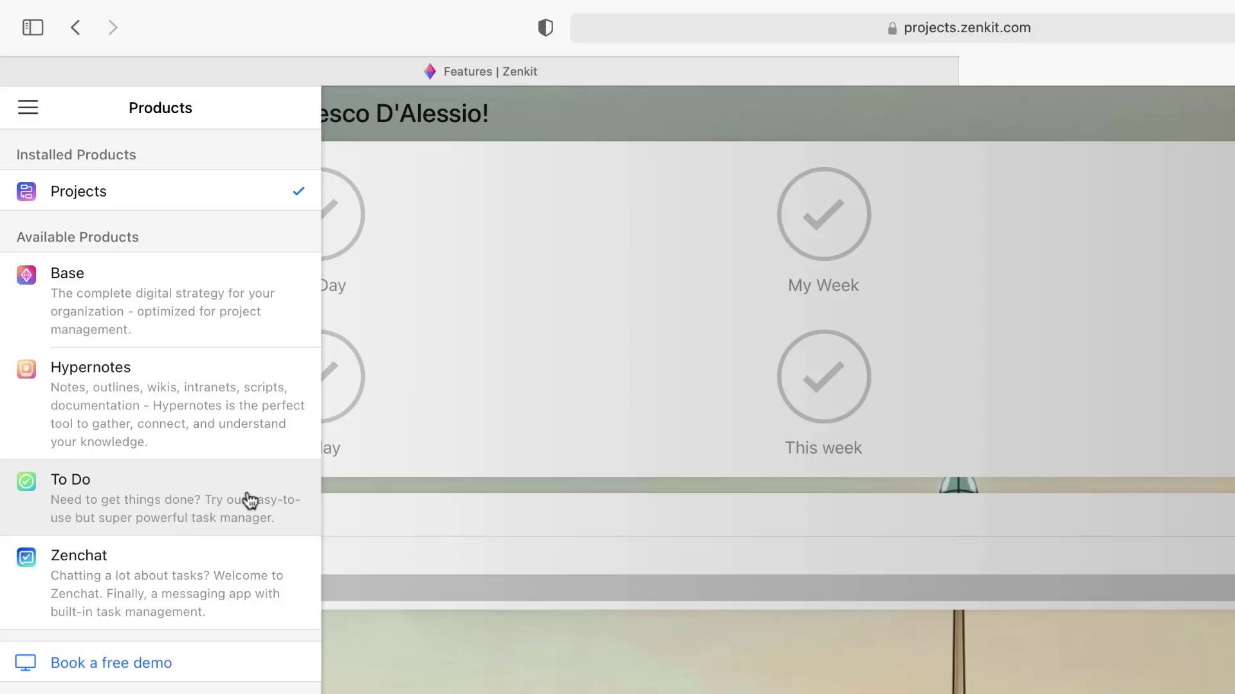
click(459, 684)
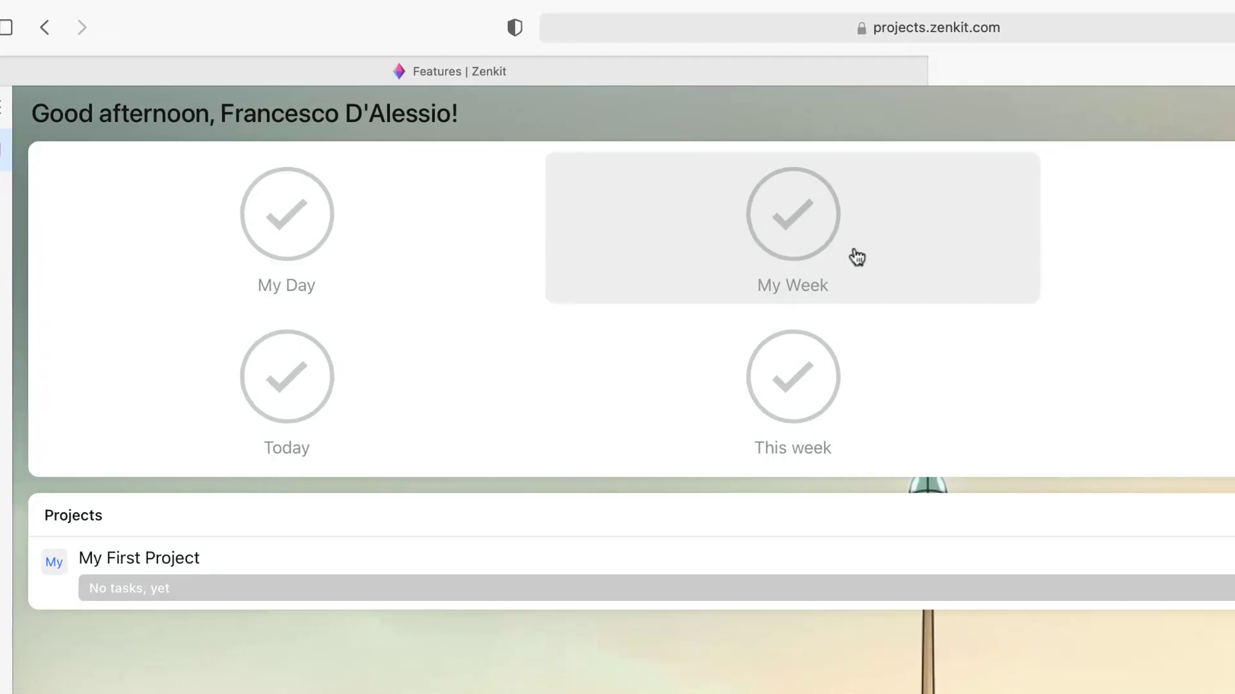
- Check the My Week tile, then list all tasks assigned to the current user
click(820, 256)
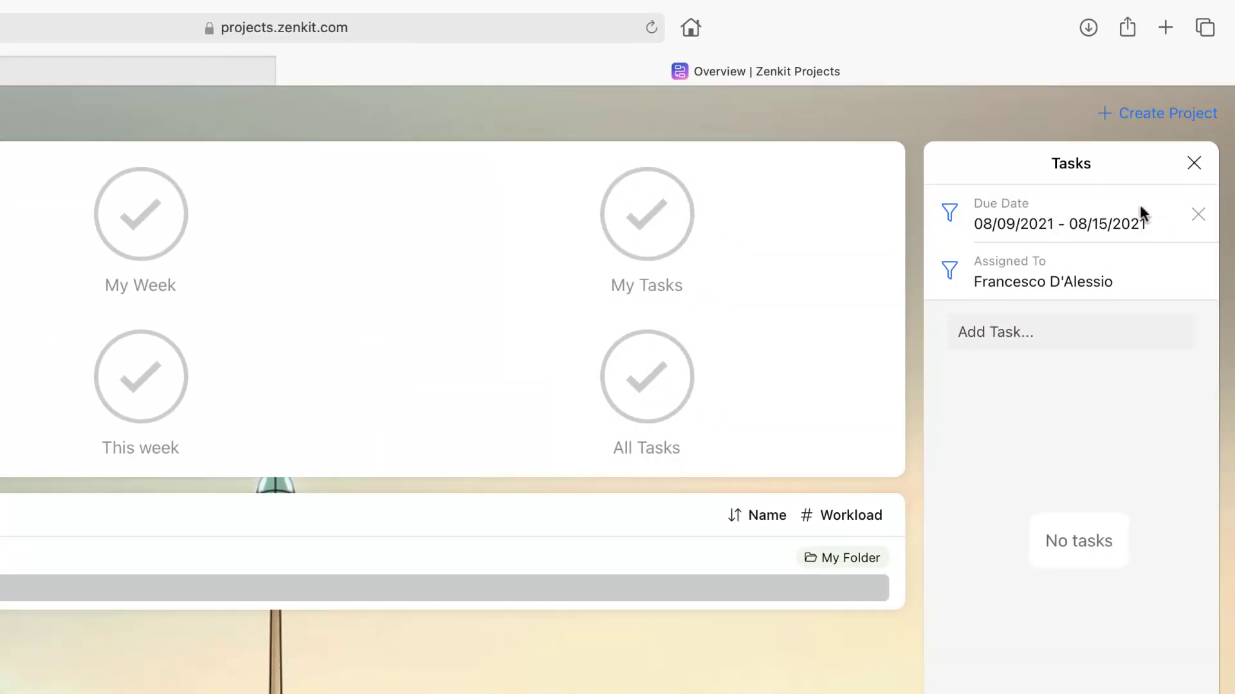
click(749, 256)
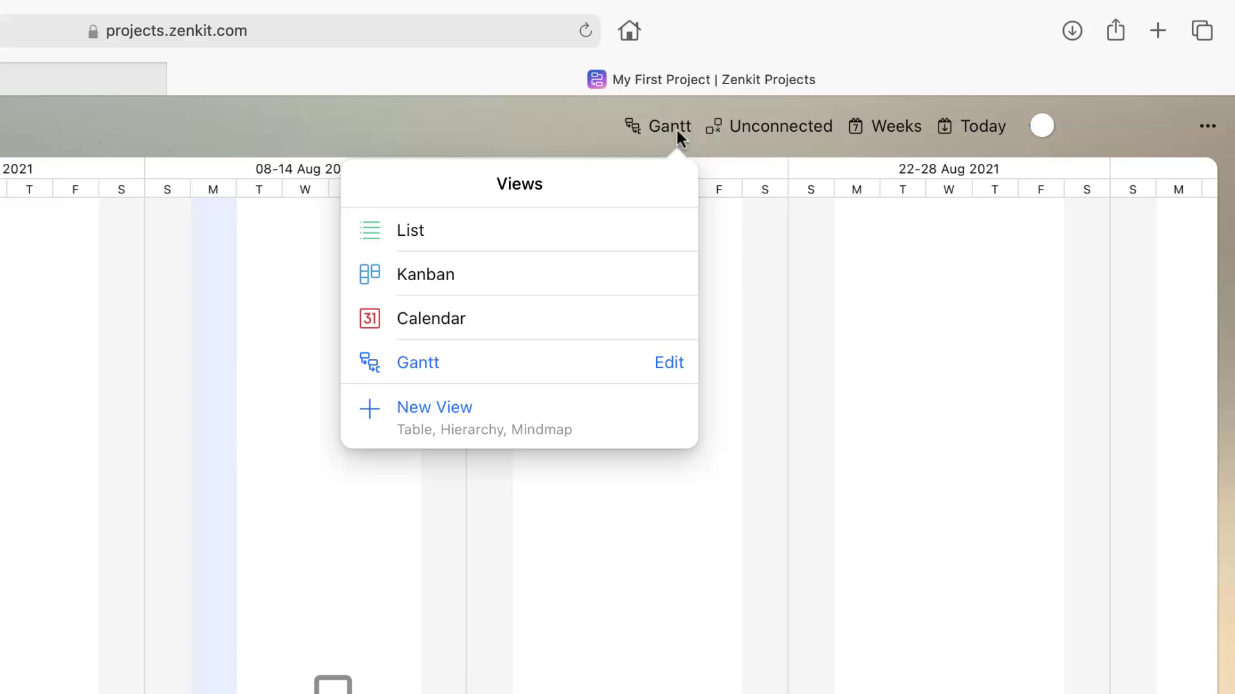
mouse_move(521, 362)
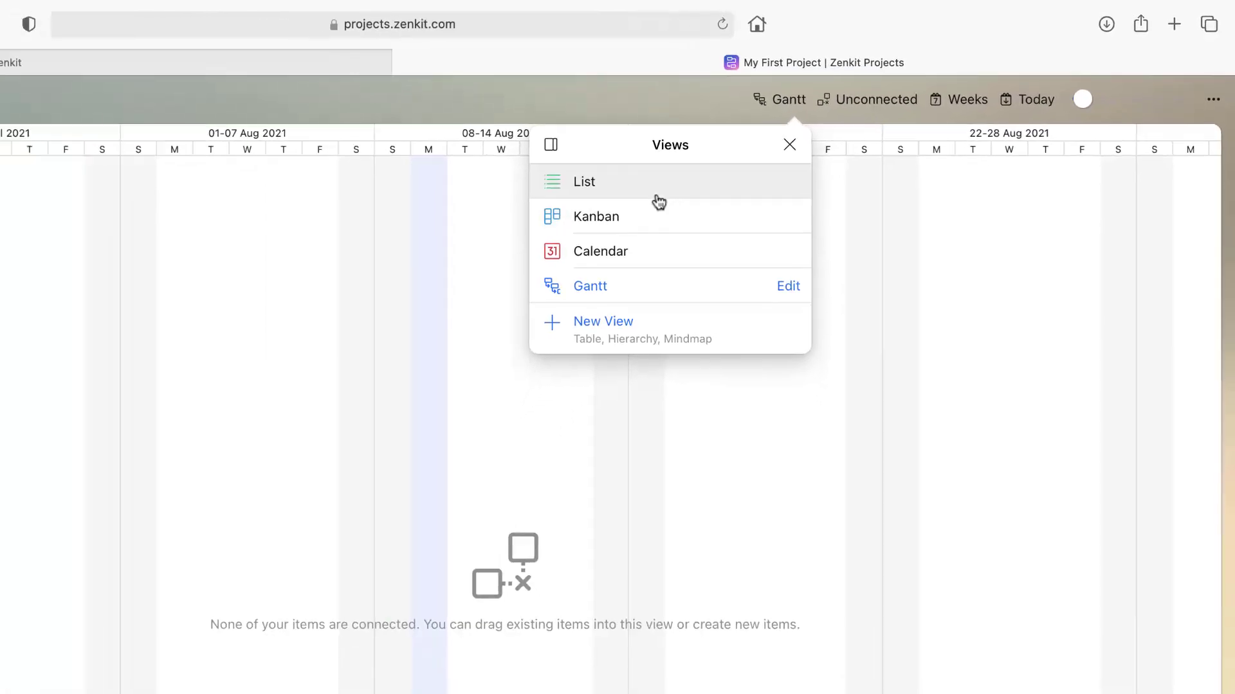
- Cycle My First Project through List, Kanban and Calendar views, with the calendar showing one week
click(501, 234)
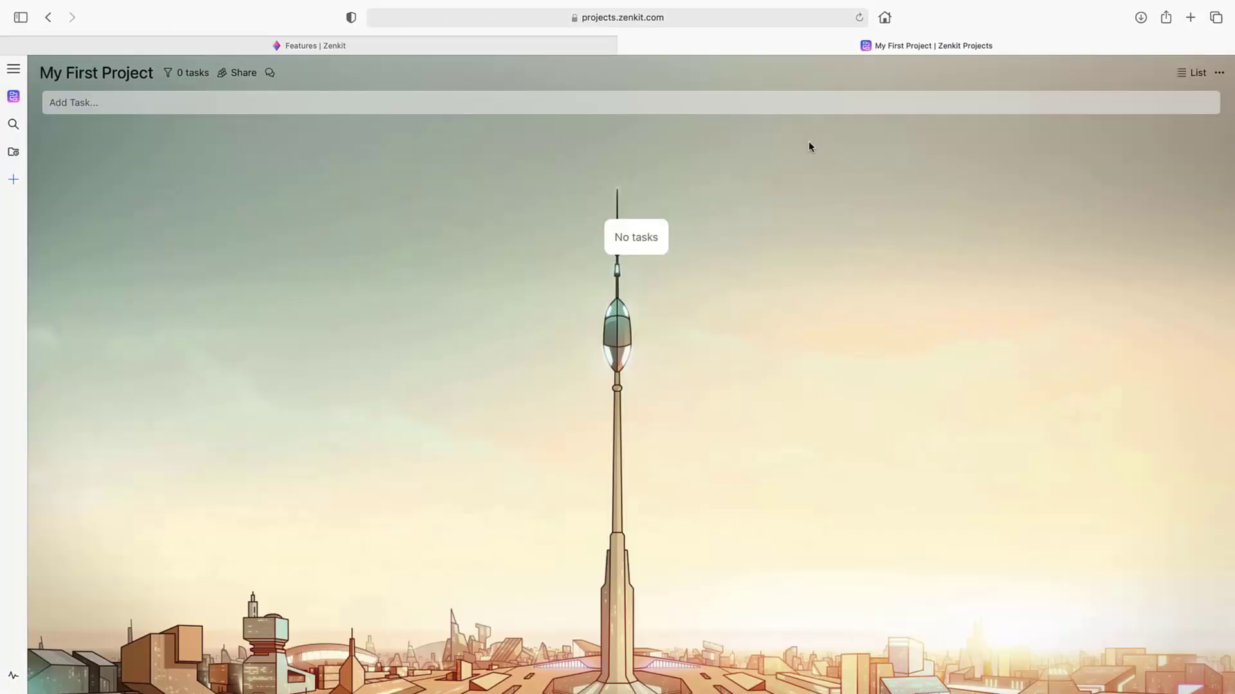
click(1193, 72)
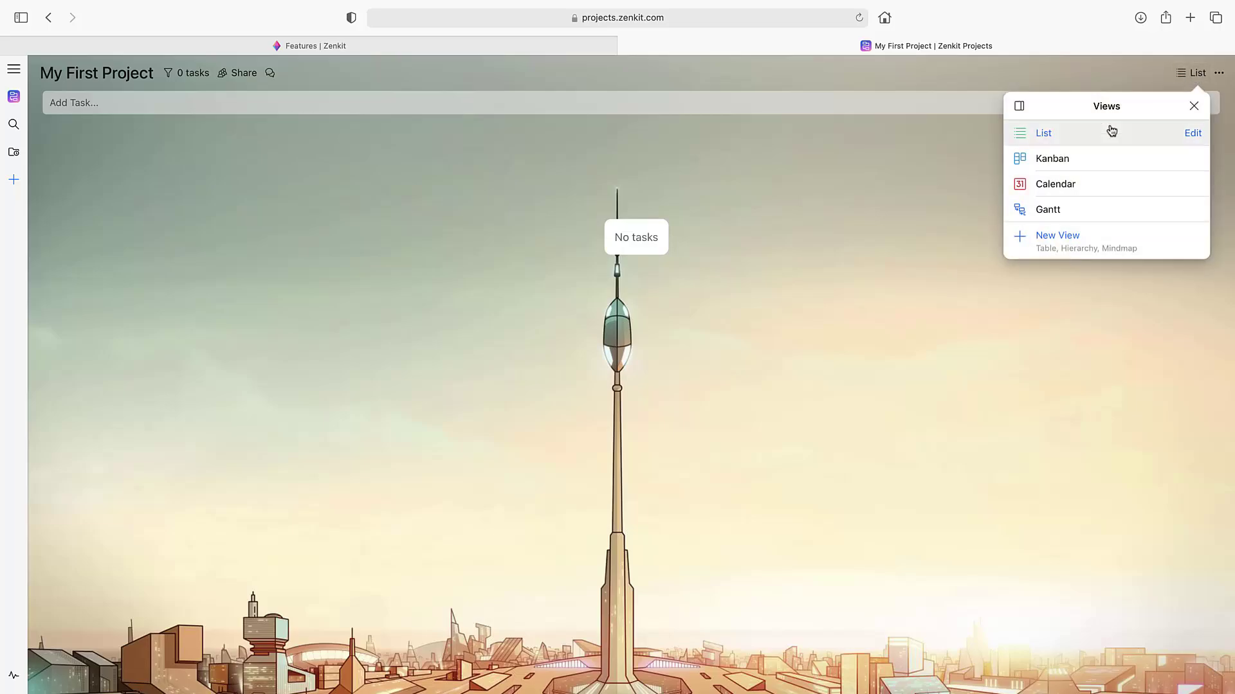
click(1100, 159)
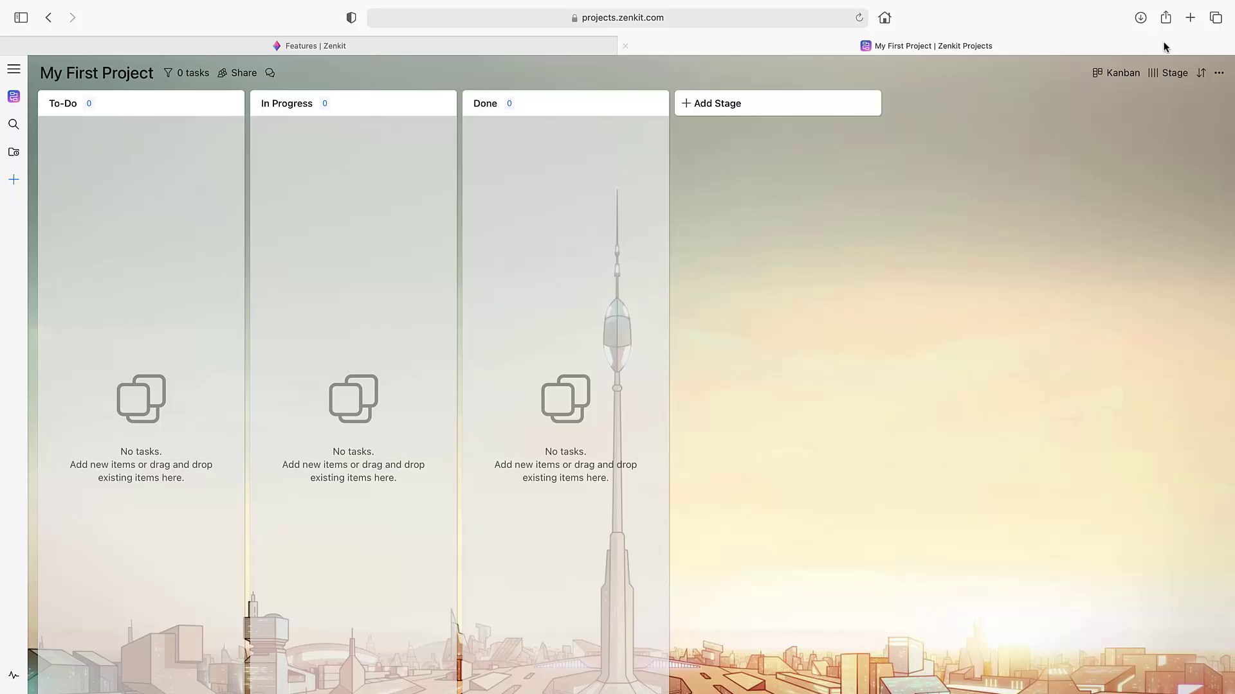
click(1118, 72)
click(1038, 186)
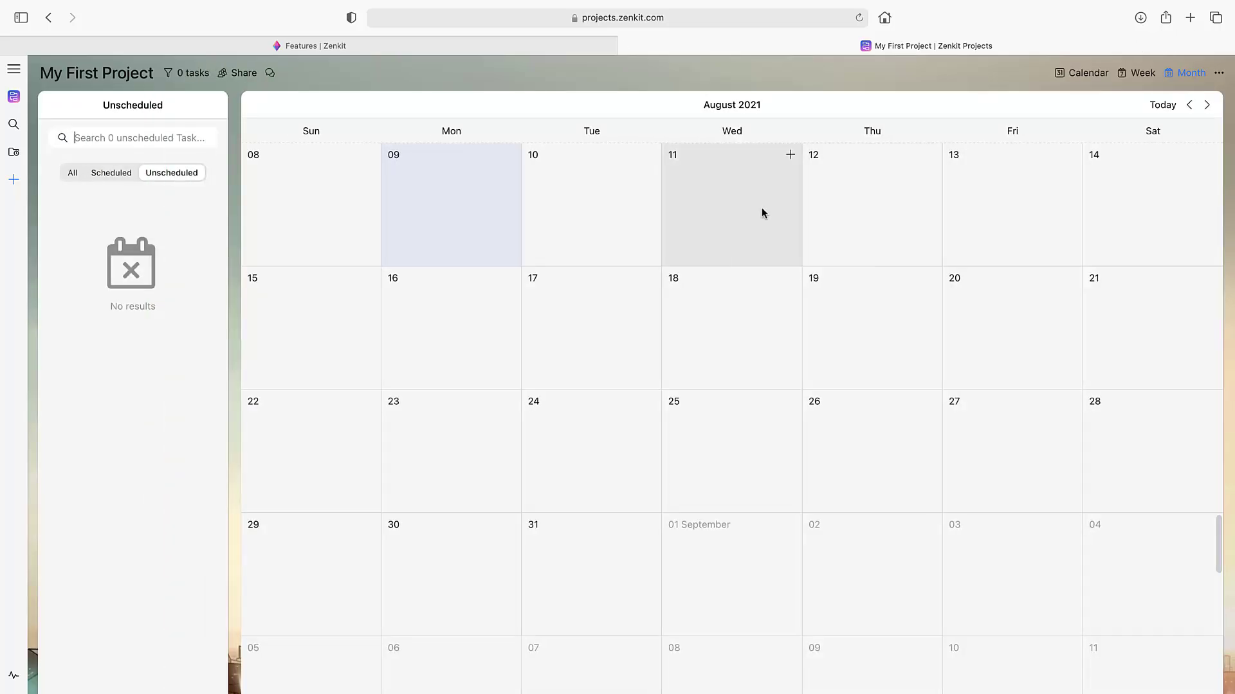
scroll(611, 400, down, 3)
scroll(611, 401, up, 2)
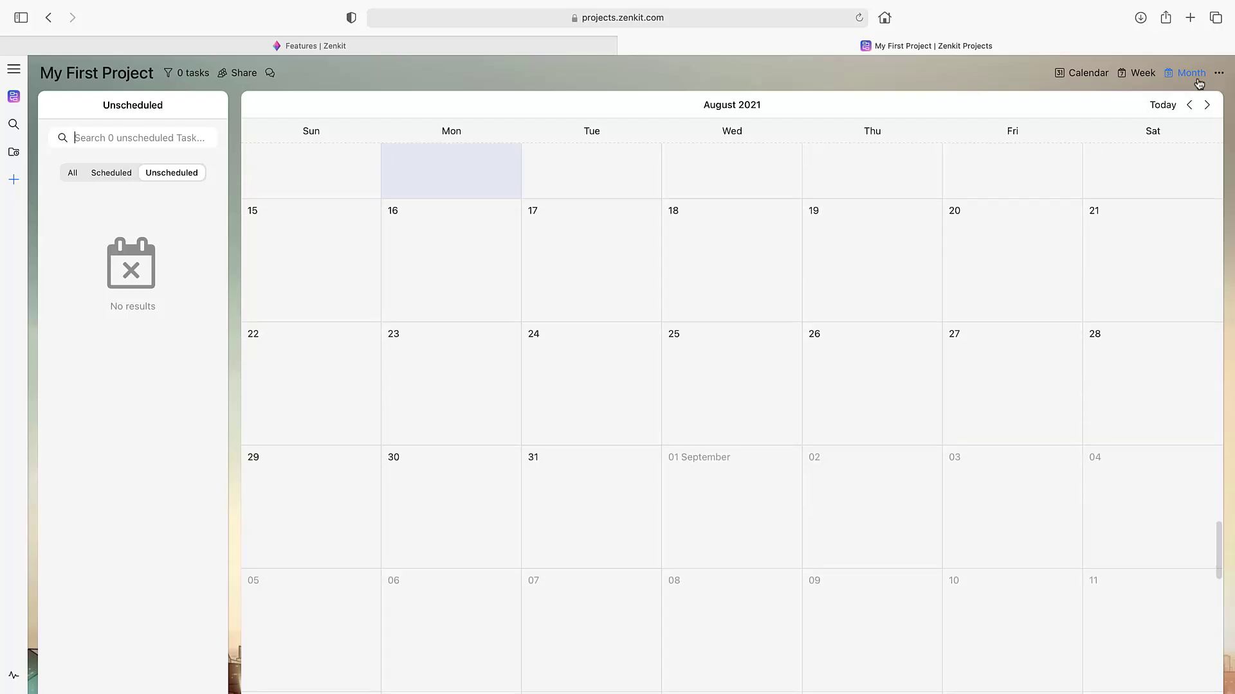
click(1138, 72)
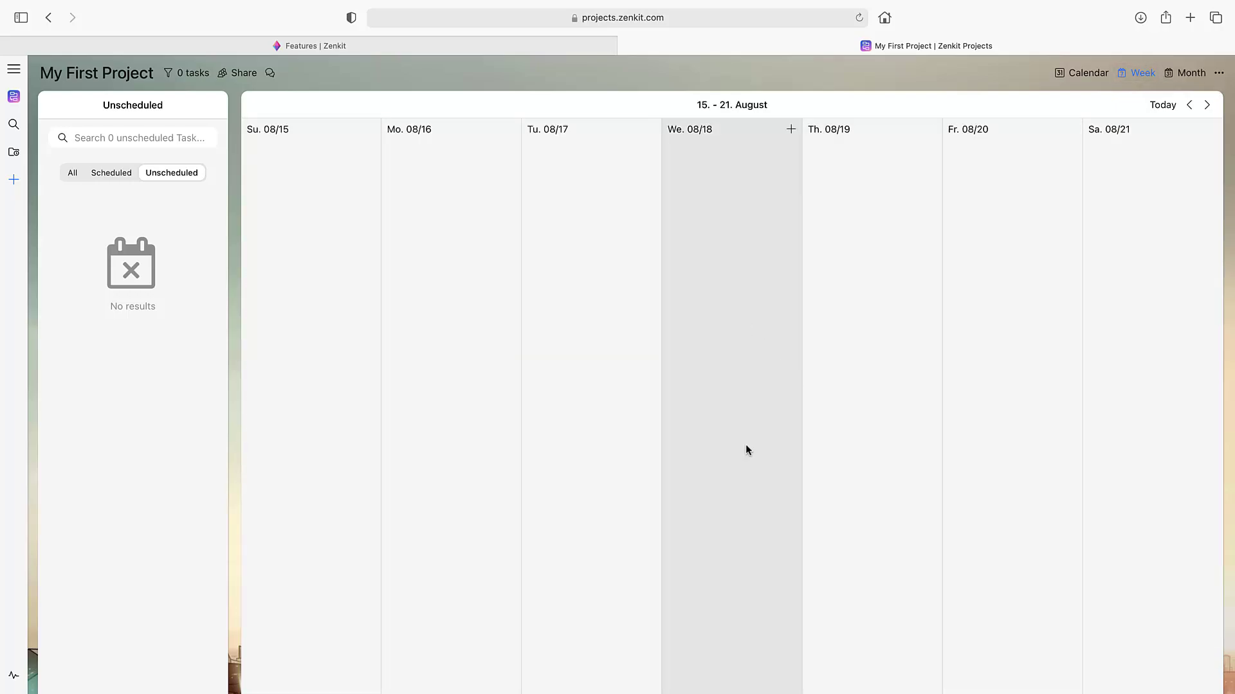
mouse_move(591, 289)
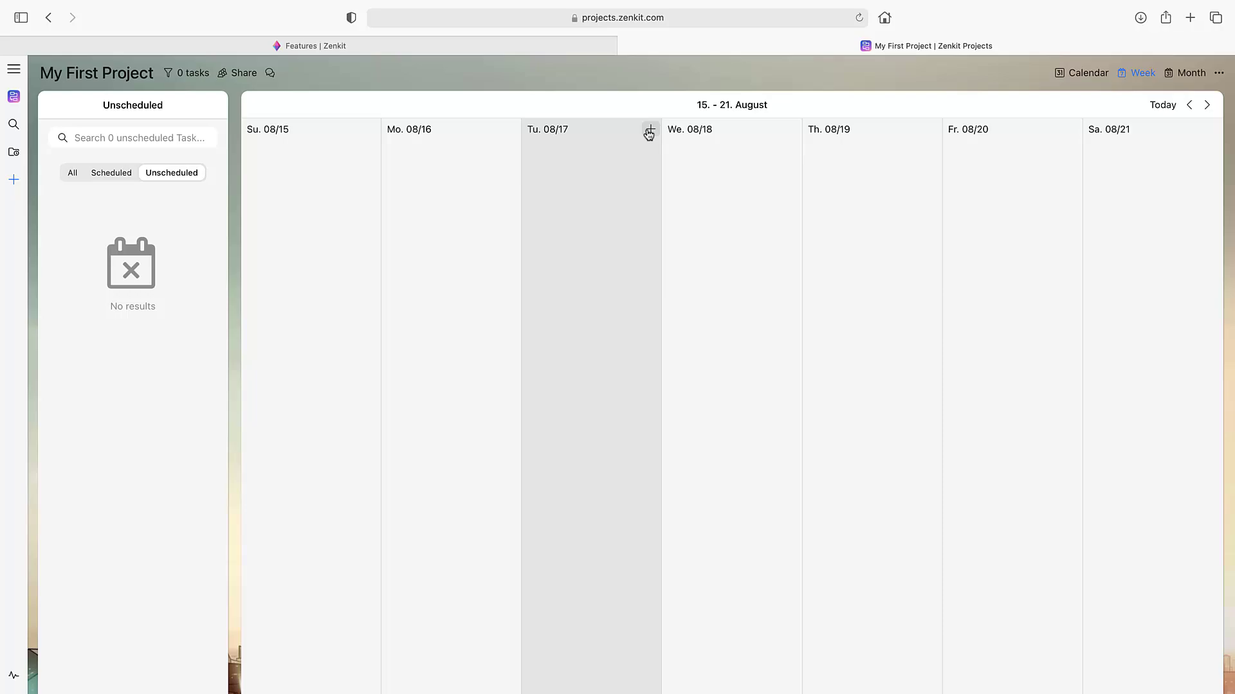
- Abandon a new task on Tuesday 08/17 and flip back to the Kanban view
click(648, 133)
click(372, 242)
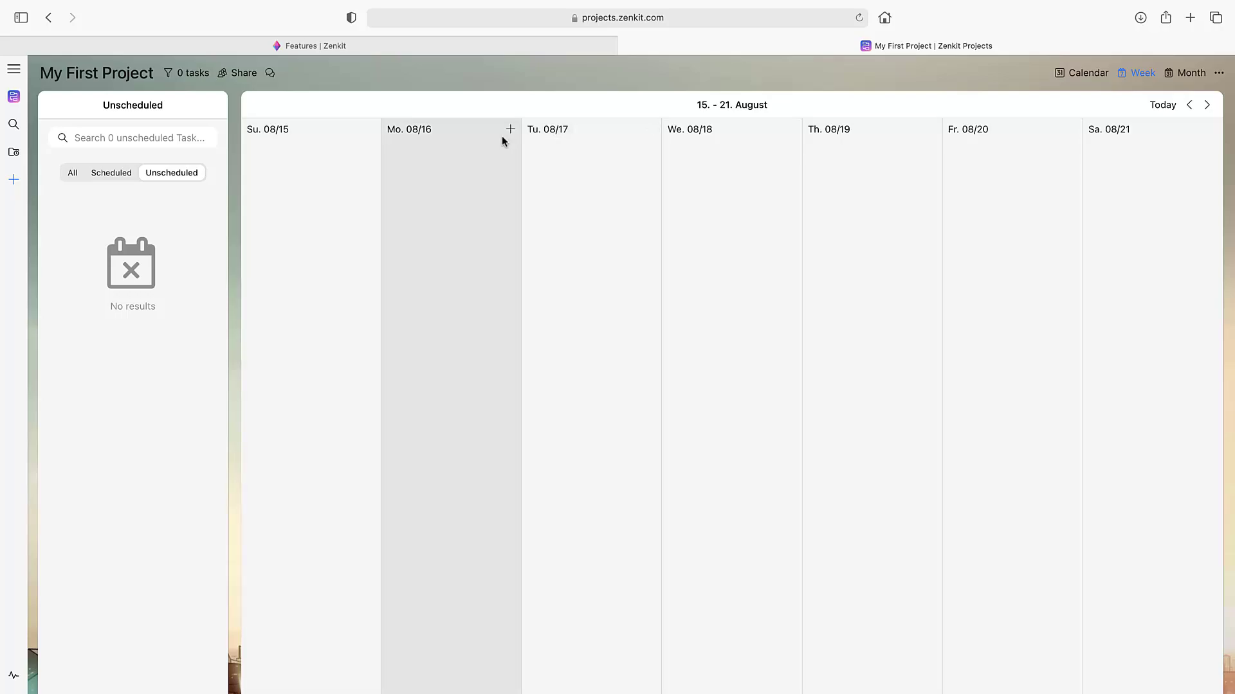
click(1080, 72)
click(984, 158)
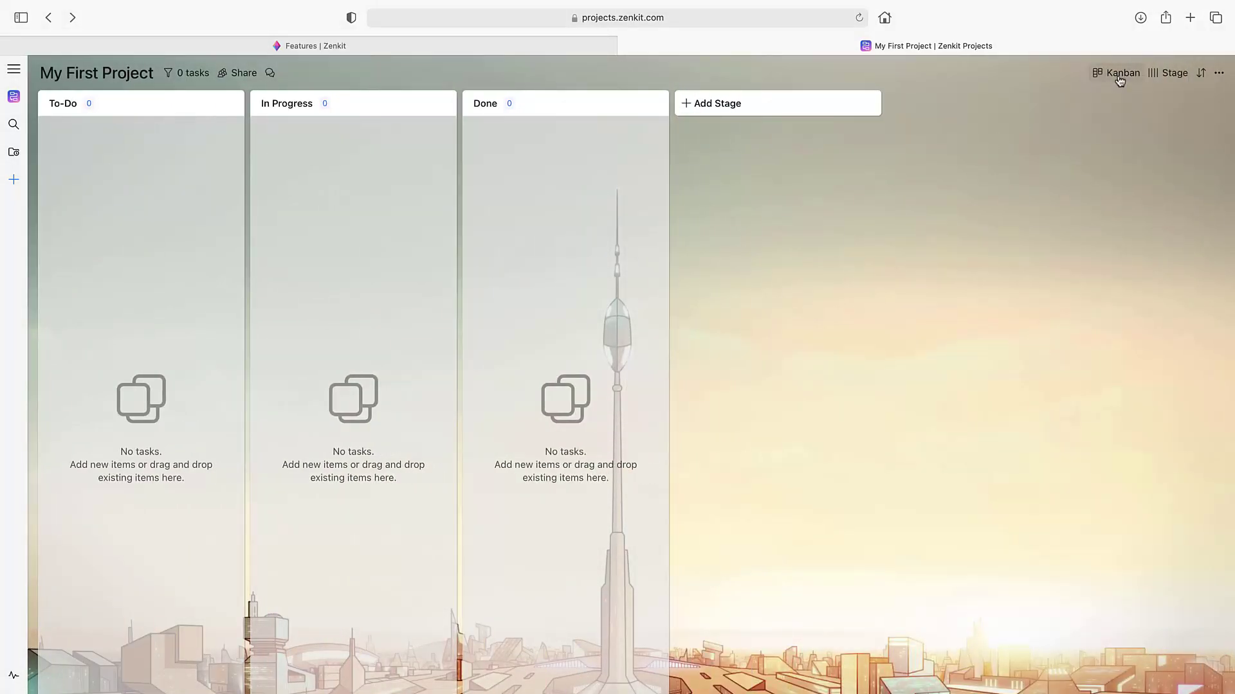
click(1118, 77)
- Back in Calendar view, create a task named Recording on Monday 08/09
click(1034, 183)
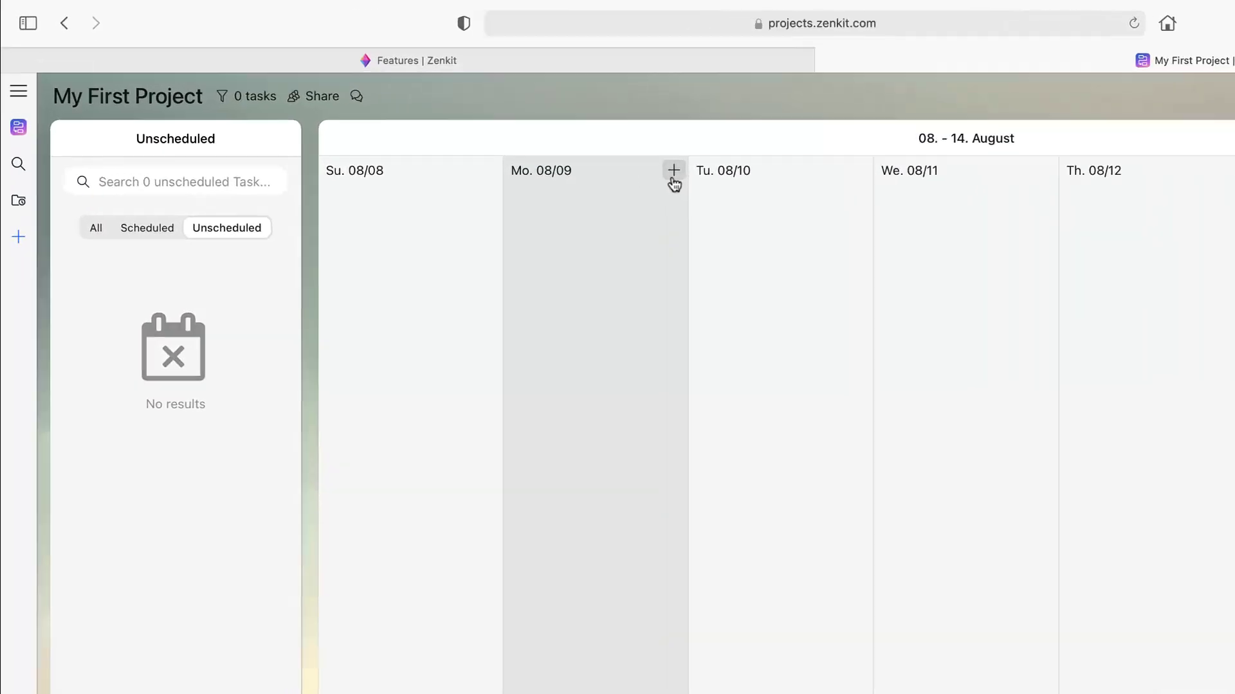
click(510, 129)
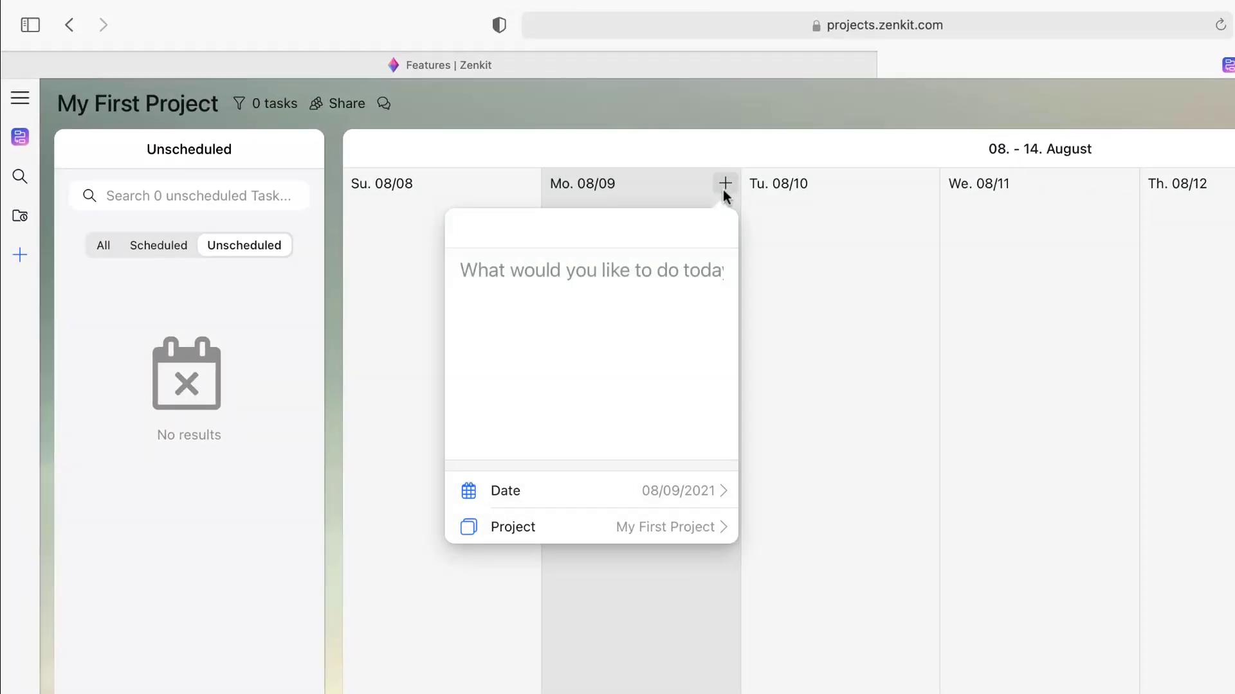
text(Recording)
key(Return)
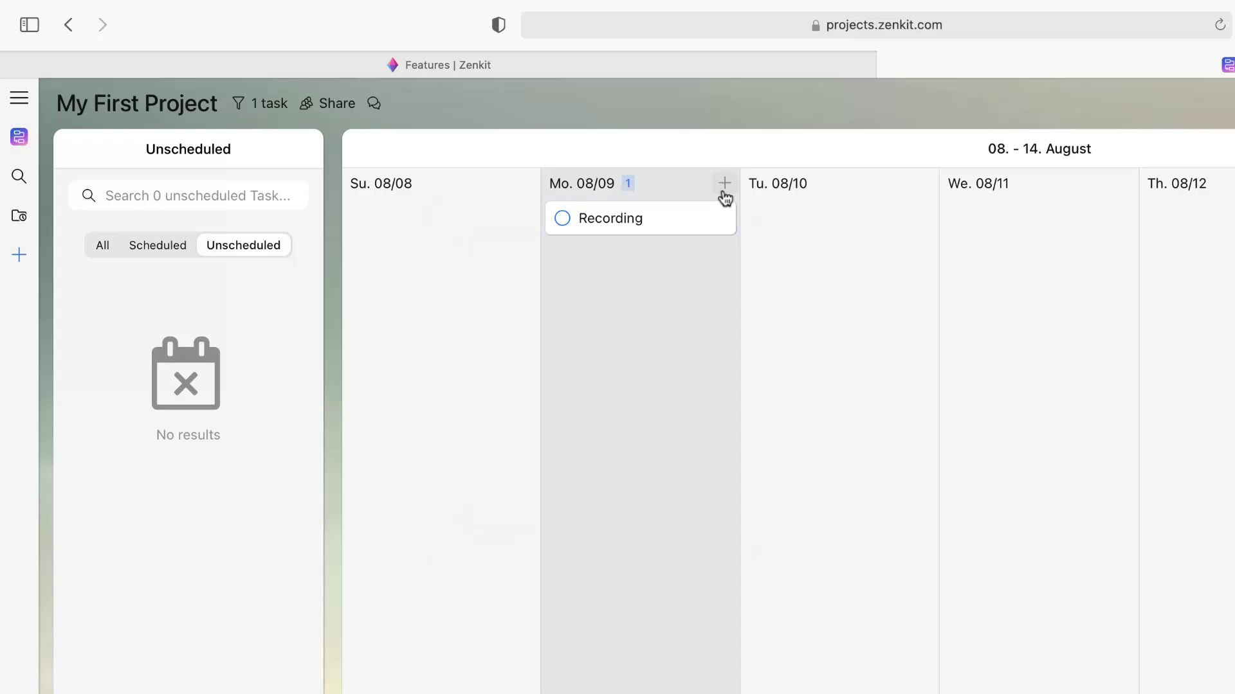
- Review the Recording task's details and more-actions menu, then close the panel
click(667, 226)
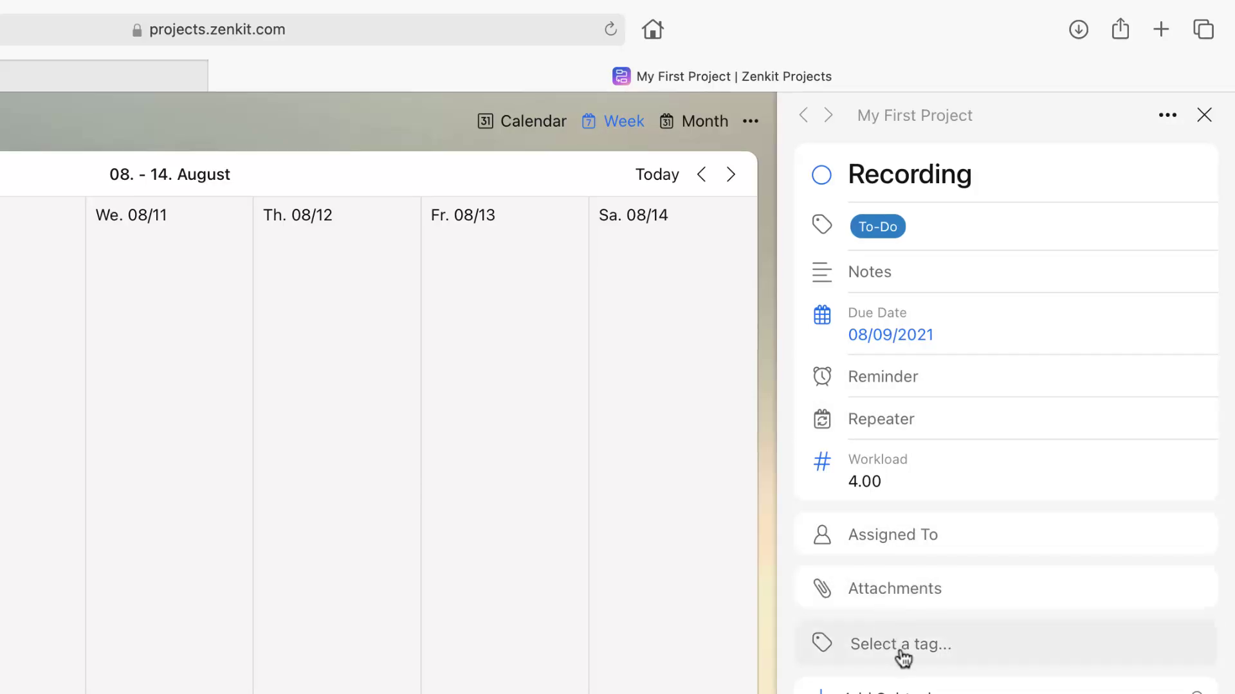
scroll(903, 656, down, 3)
scroll(908, 463, down, 2)
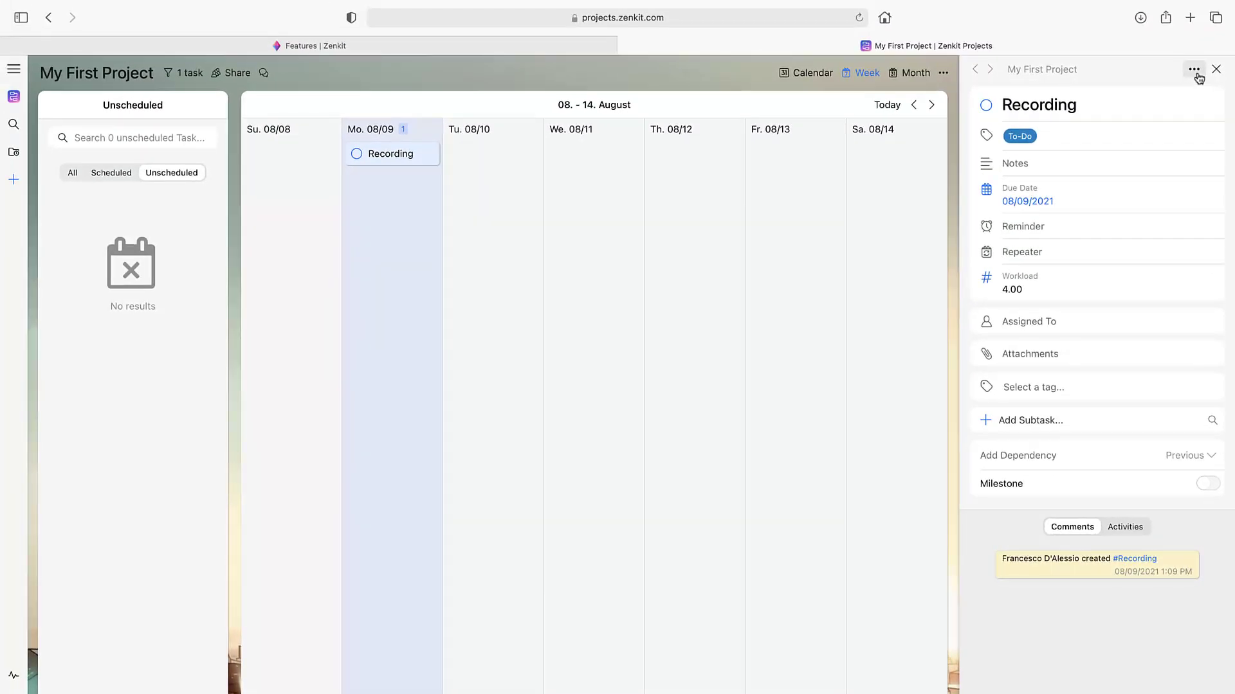
click(1196, 71)
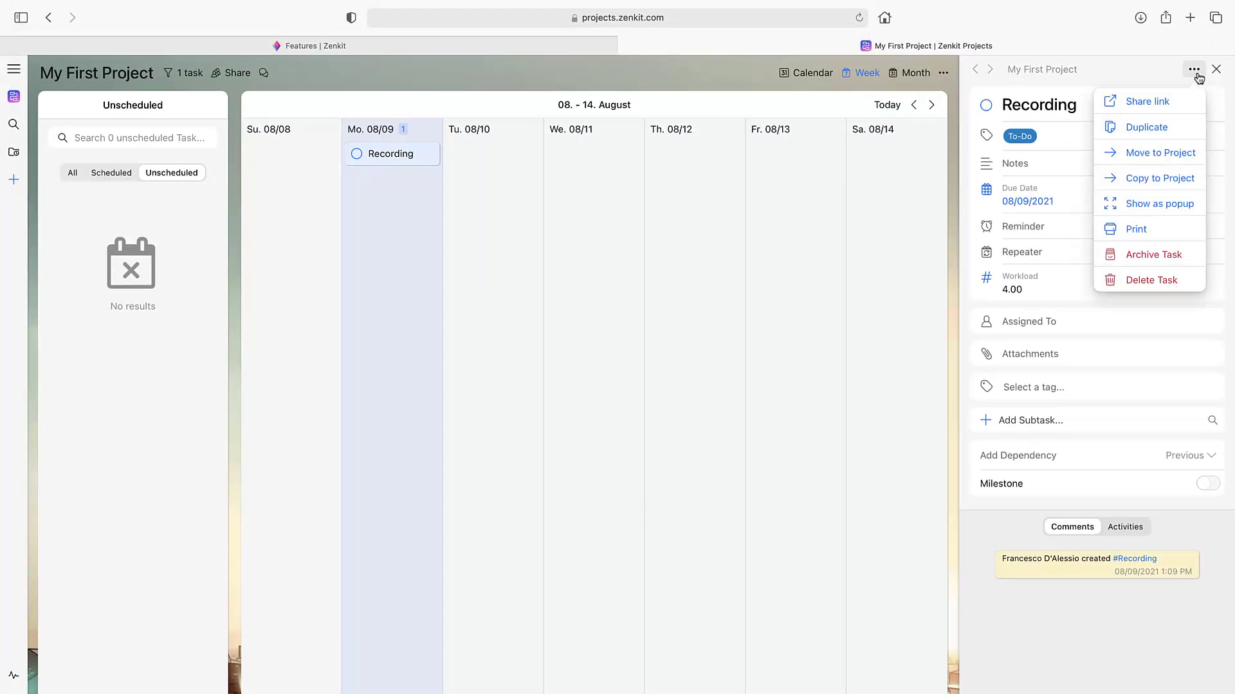
click(1216, 74)
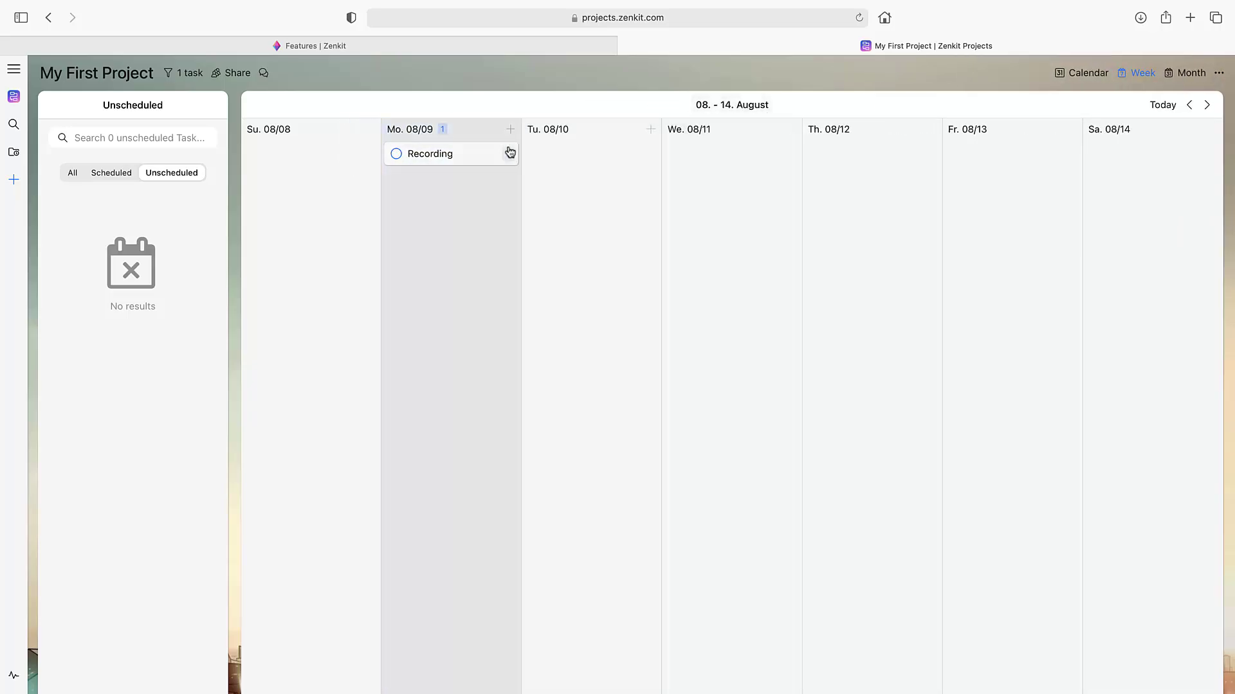
- In Gantt view, stretch the Recording bar to span four days from 9 to 12 August
click(1081, 73)
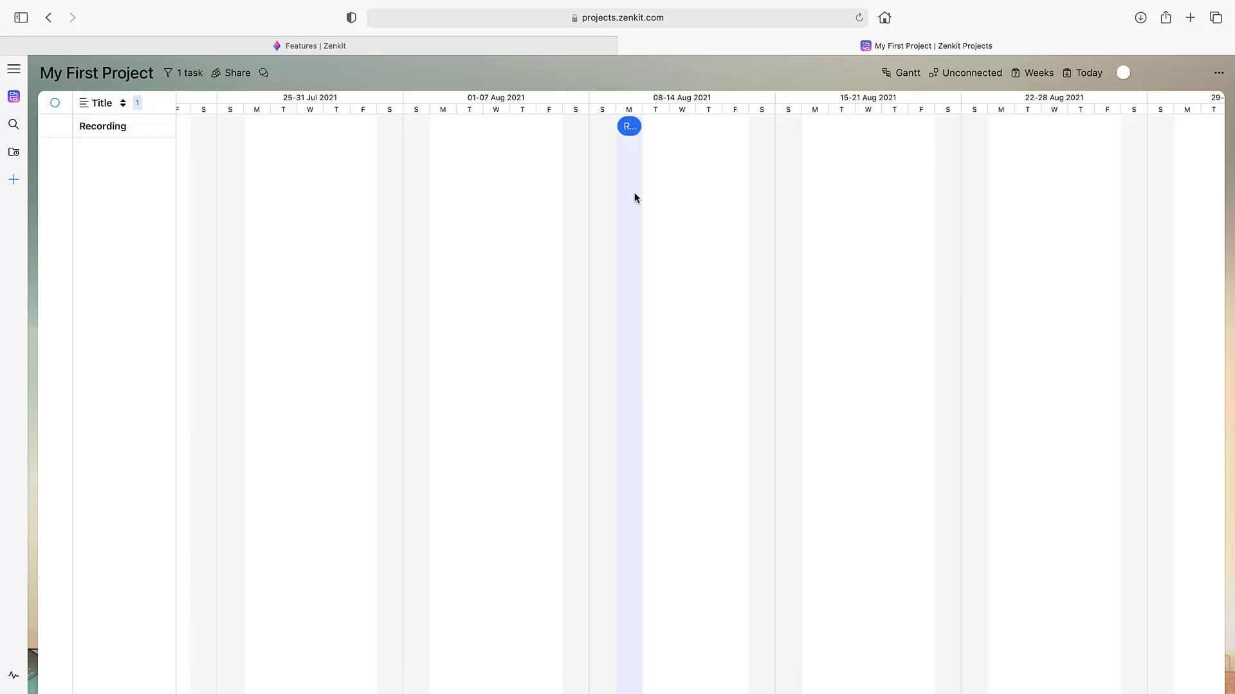
scroll(634, 198, up, 3)
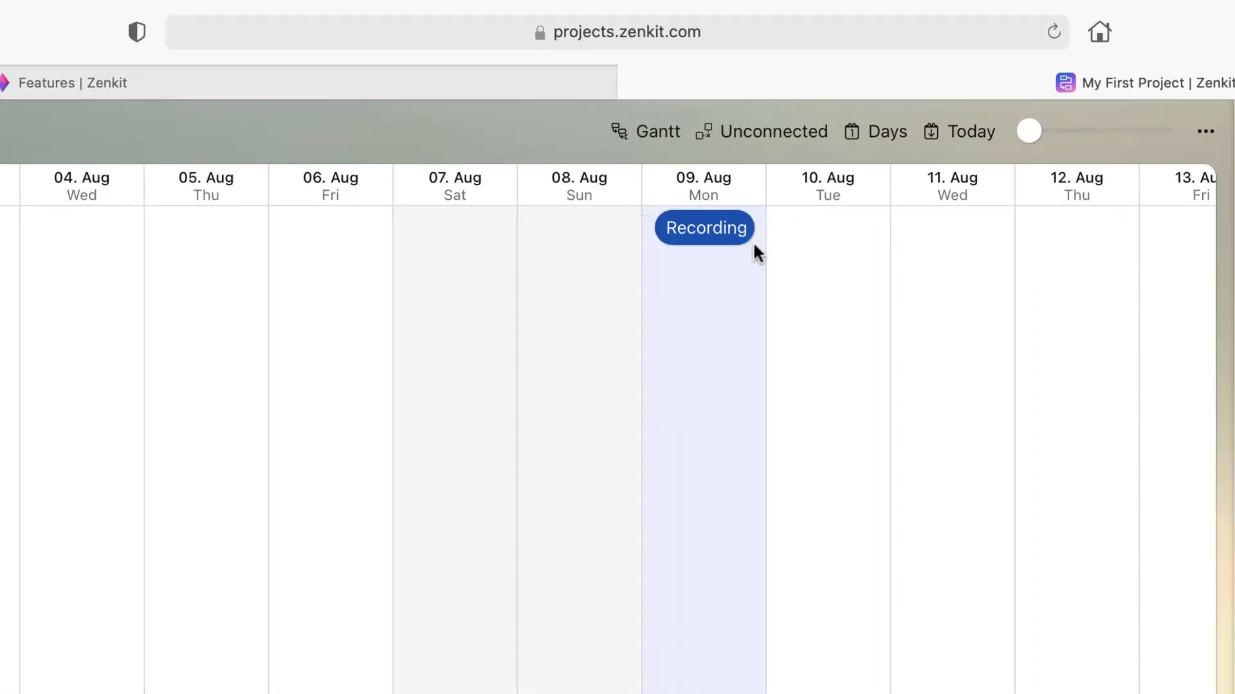
drag(744, 215, 909, 174)
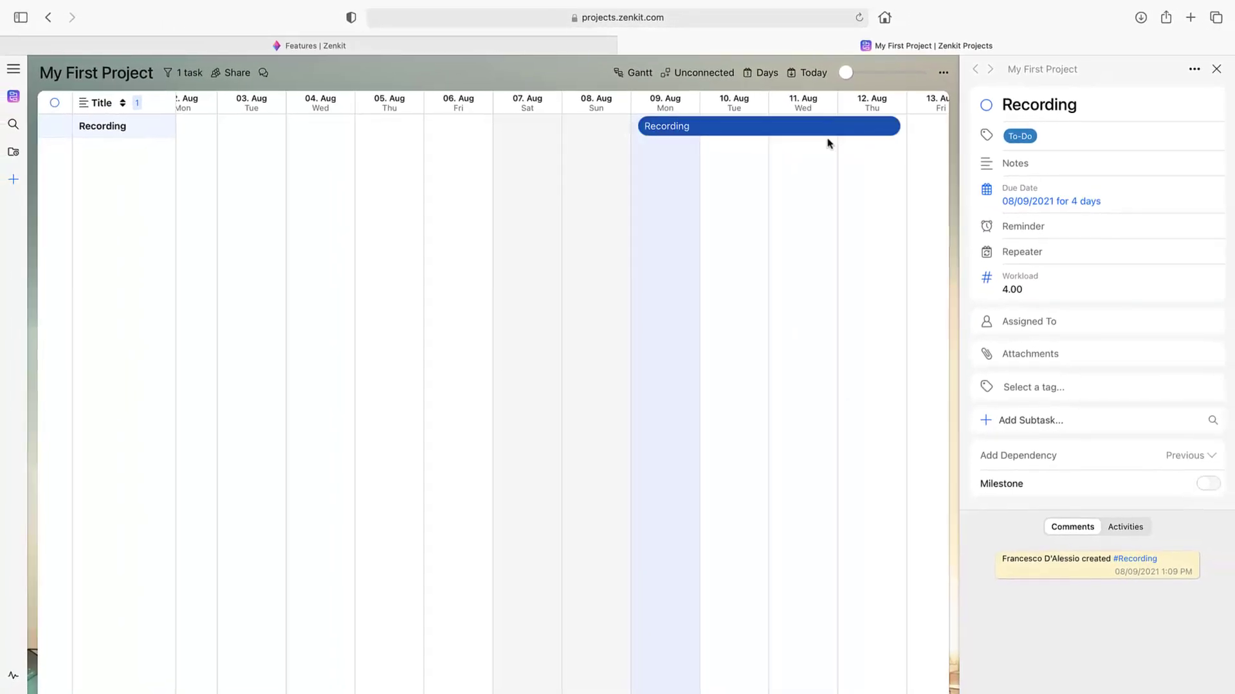
- Inspect the dependency direction choices unchanged and close the task details
click(1208, 458)
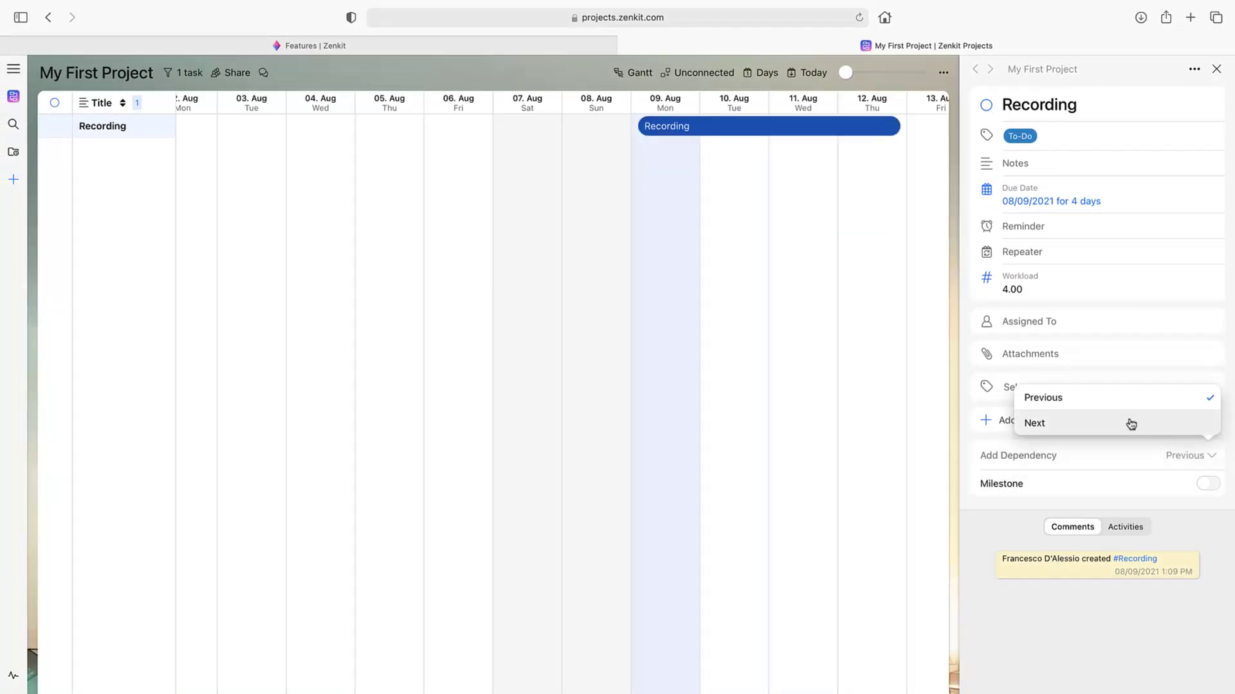
click(931, 353)
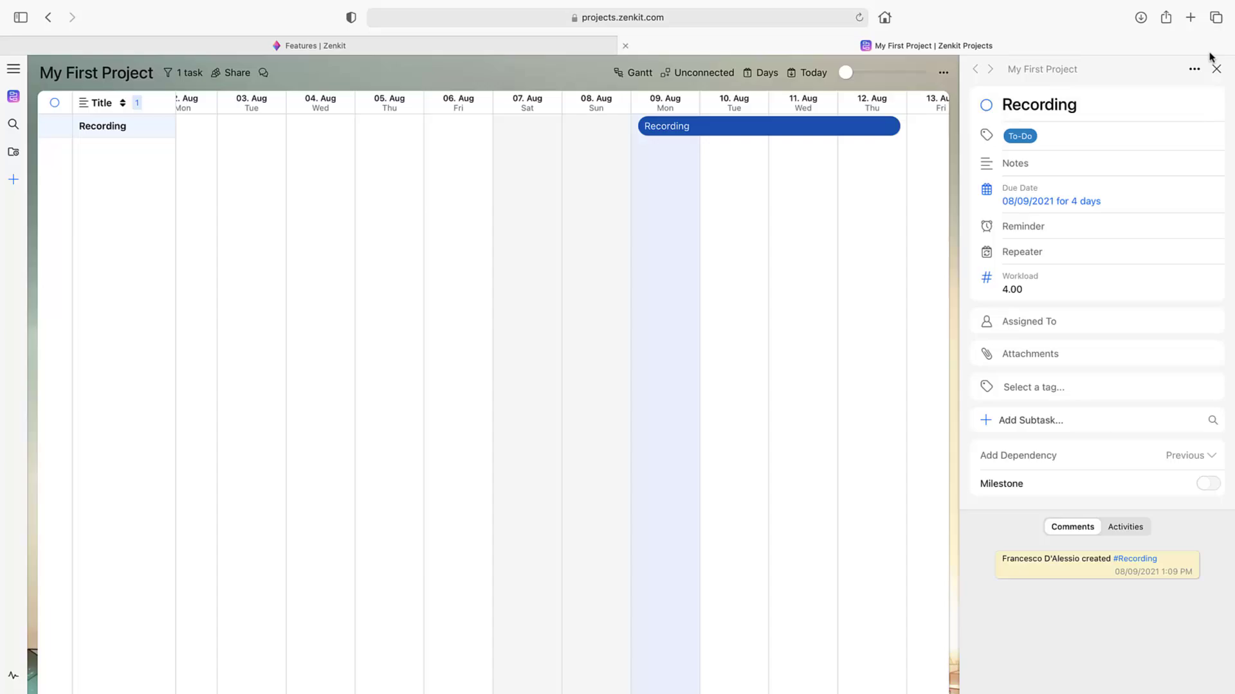
click(1216, 72)
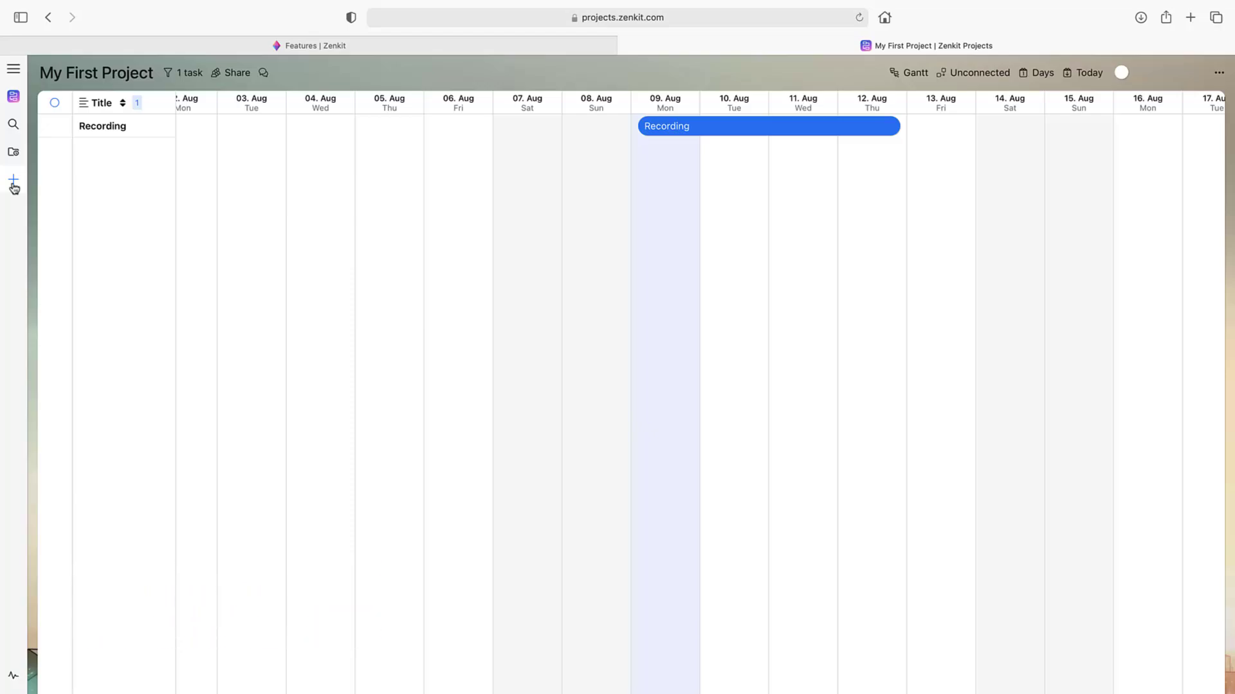
- Add a Table view to My First Project
click(910, 72)
click(844, 249)
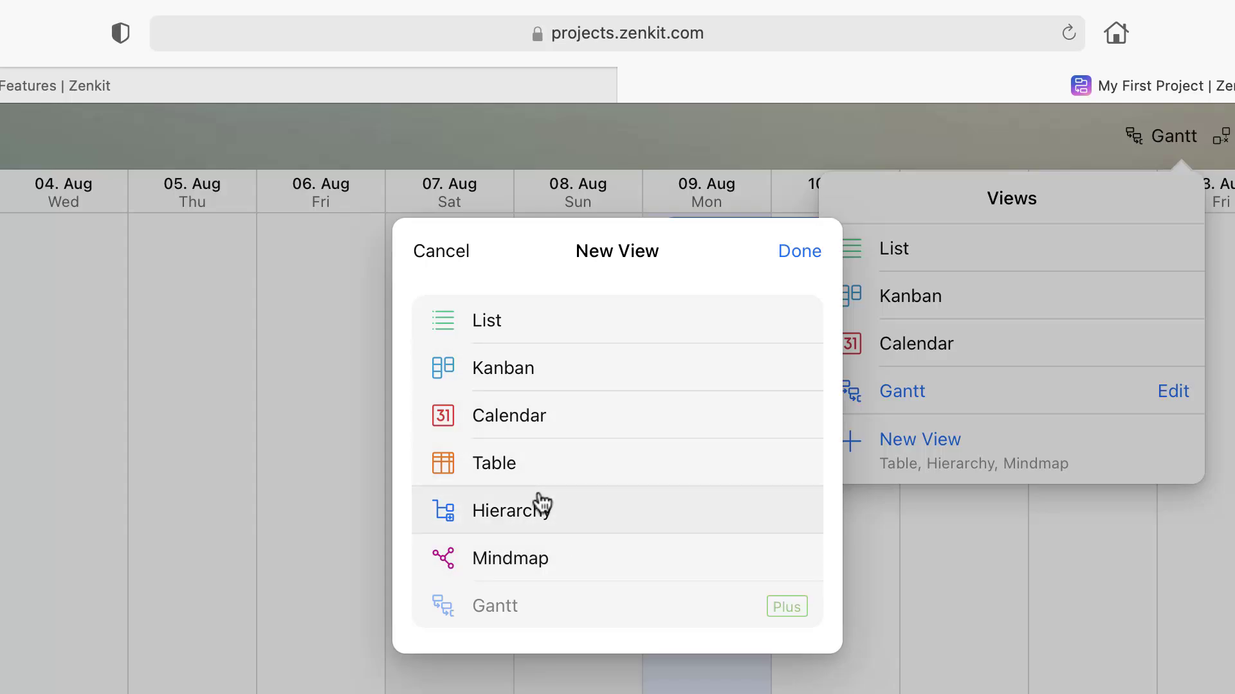
click(540, 462)
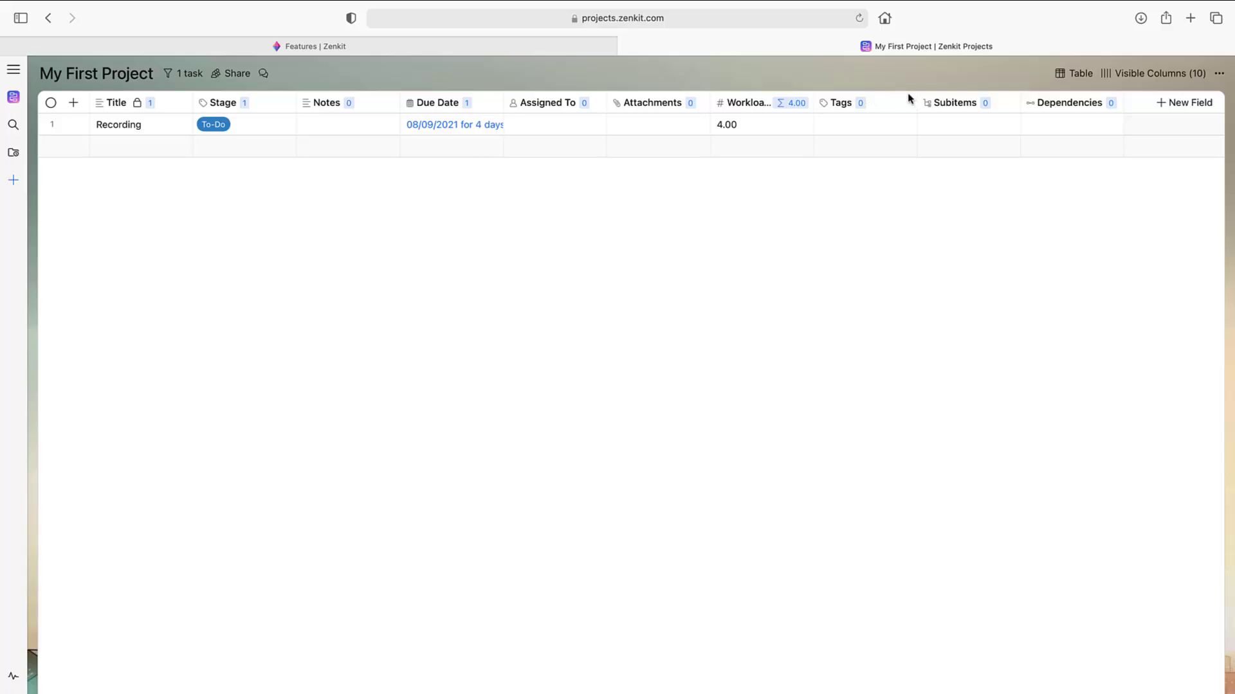
- Add a Hierarchy view to the project
click(1074, 74)
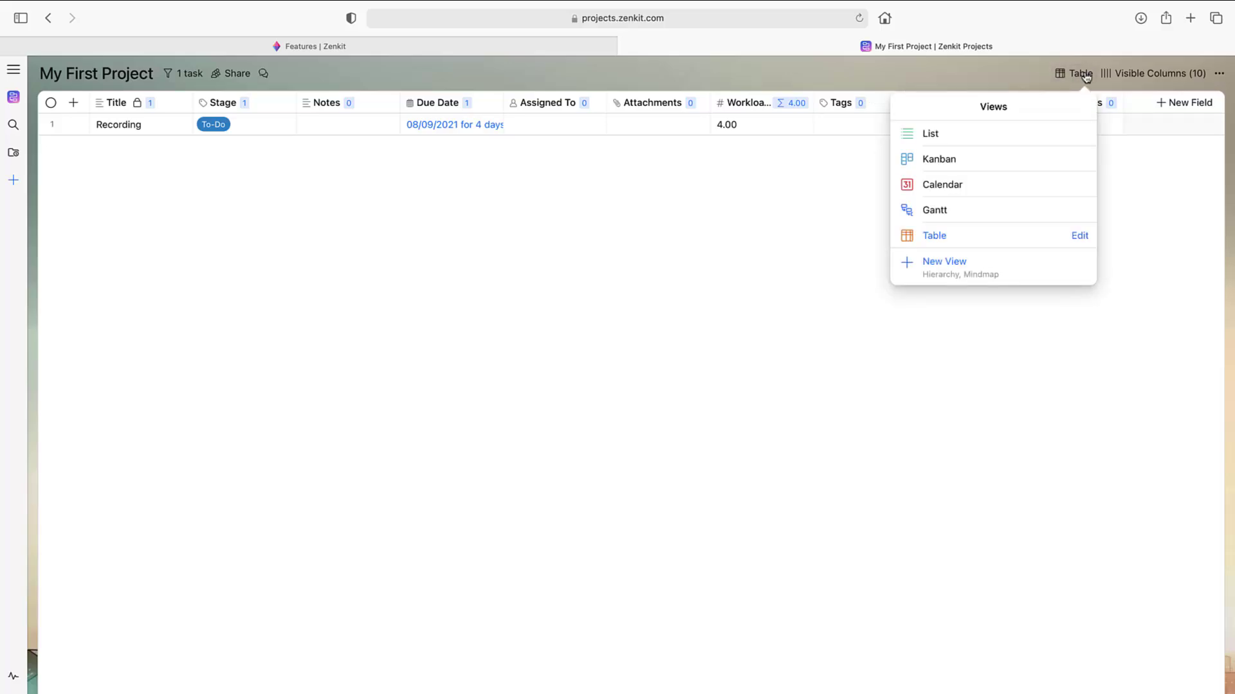
click(984, 271)
click(612, 274)
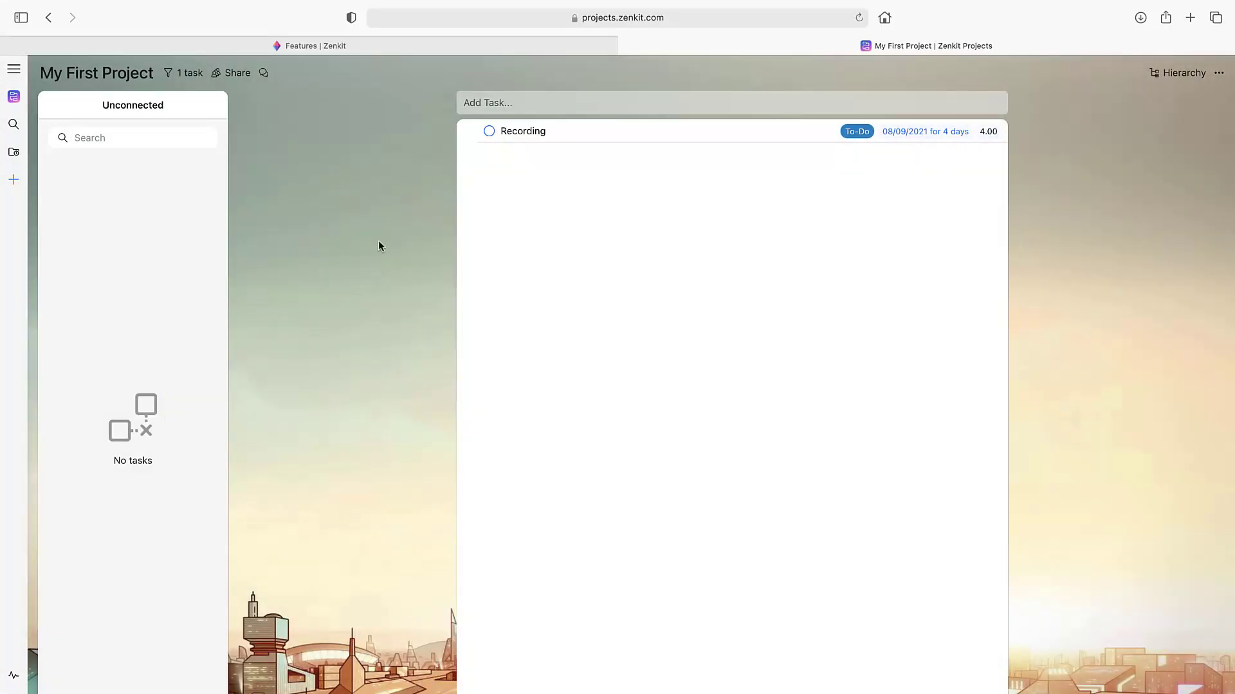
- Add a Mindmap view, showing the project as a mindmap
click(1160, 75)
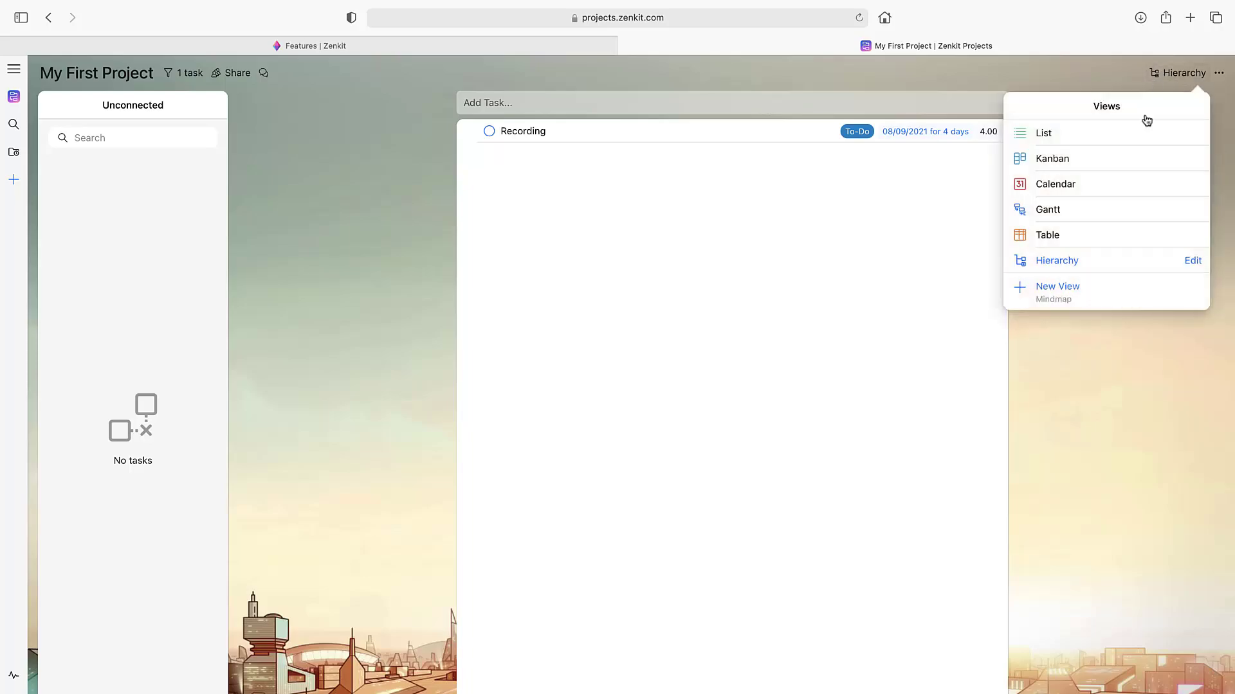
click(1094, 286)
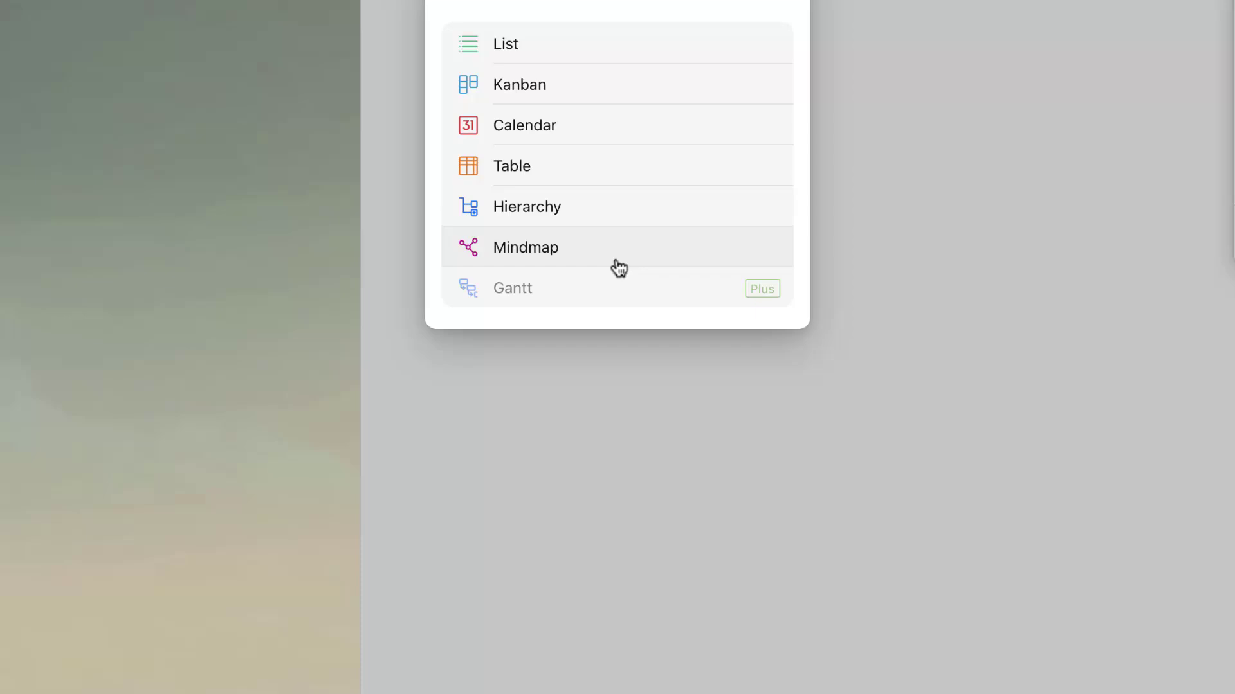
click(618, 268)
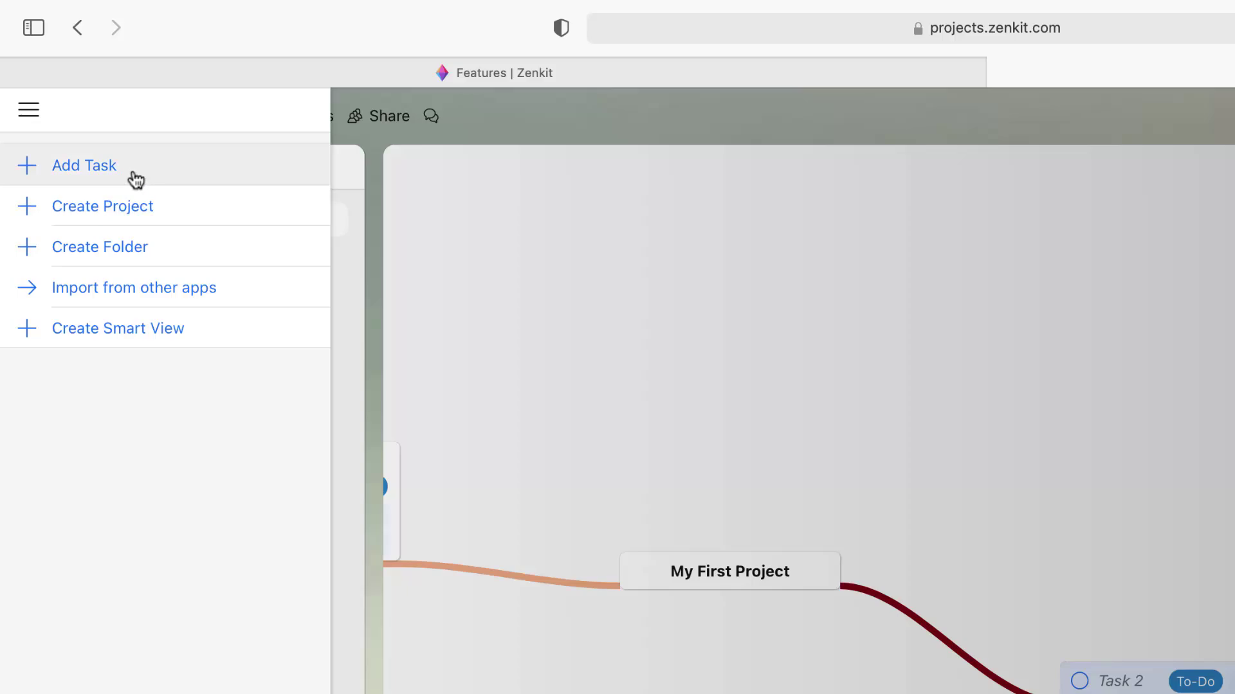
- Check which other apps tasks can be imported from in the creation menu
click(184, 286)
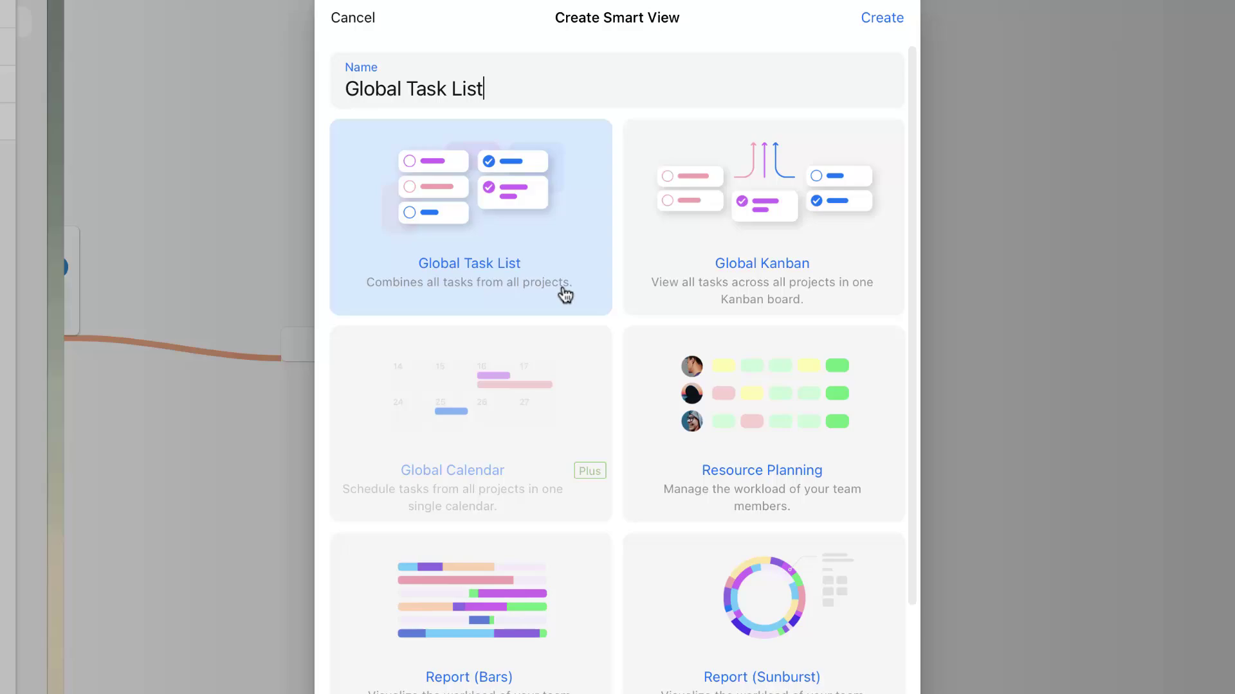
scroll(858, 199, down, 3)
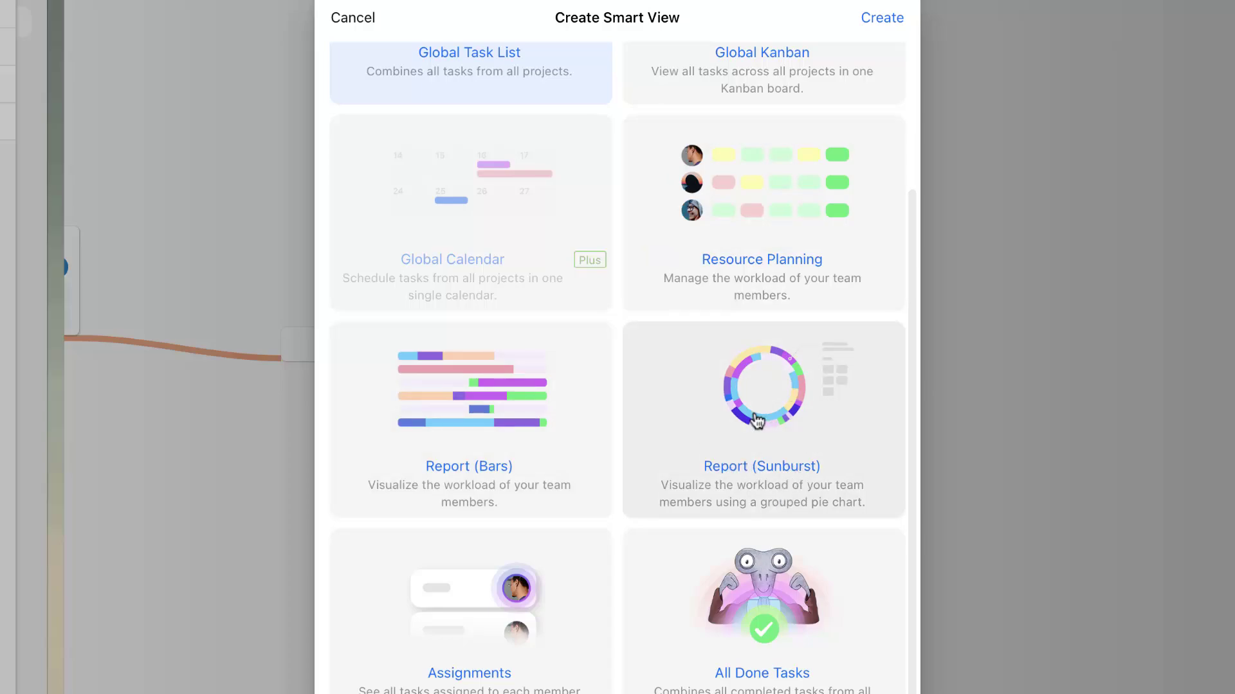
scroll(807, 474, down, 3)
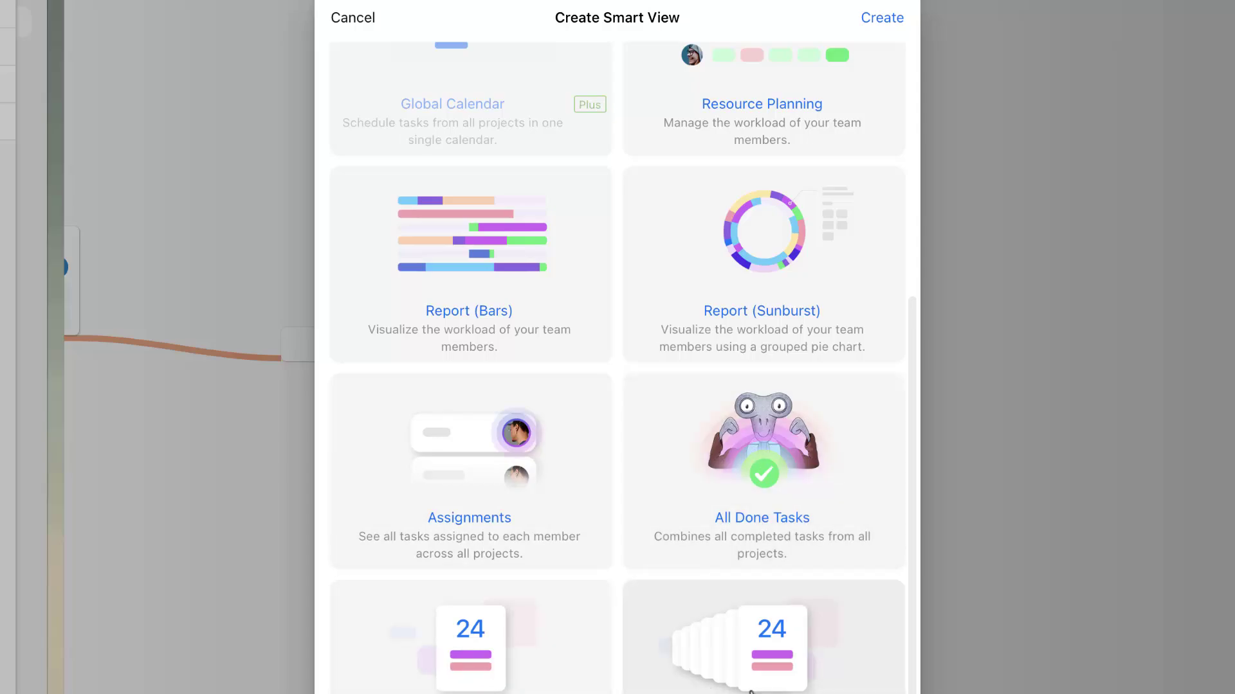
scroll(751, 690, down, 5)
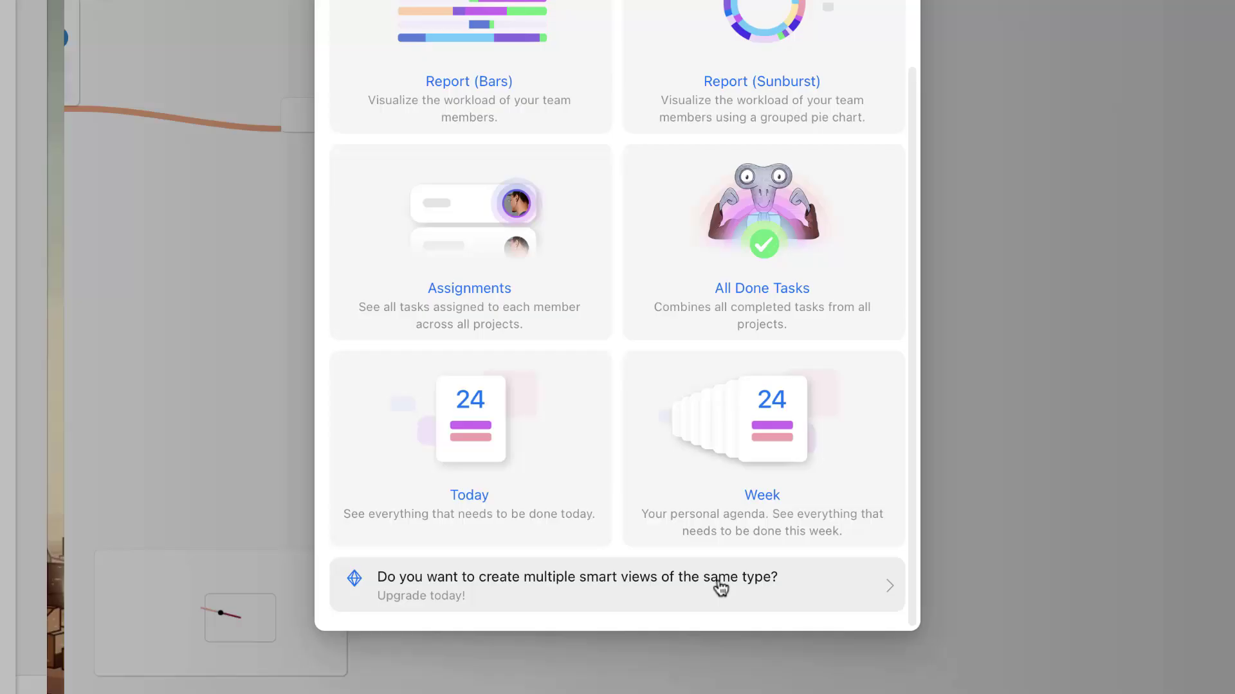
- From the Smart View upgrade banner, quote the Plus plan billed monthly at $9.00 for one user
click(721, 584)
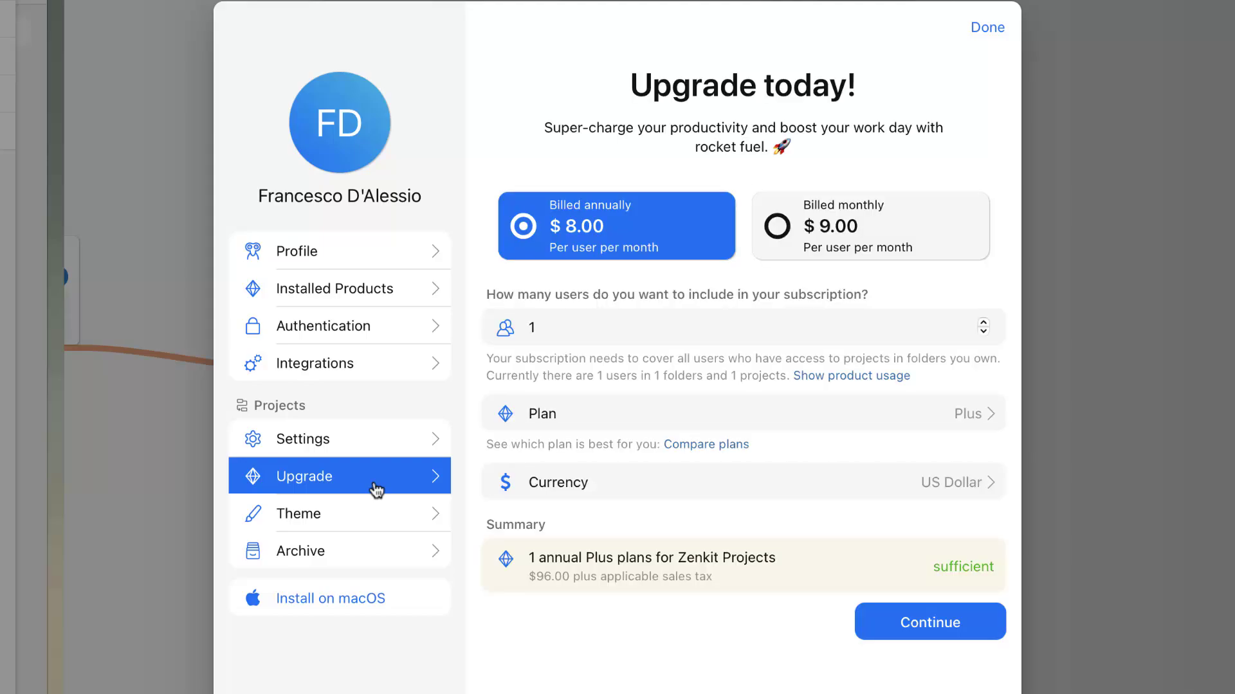
click(812, 234)
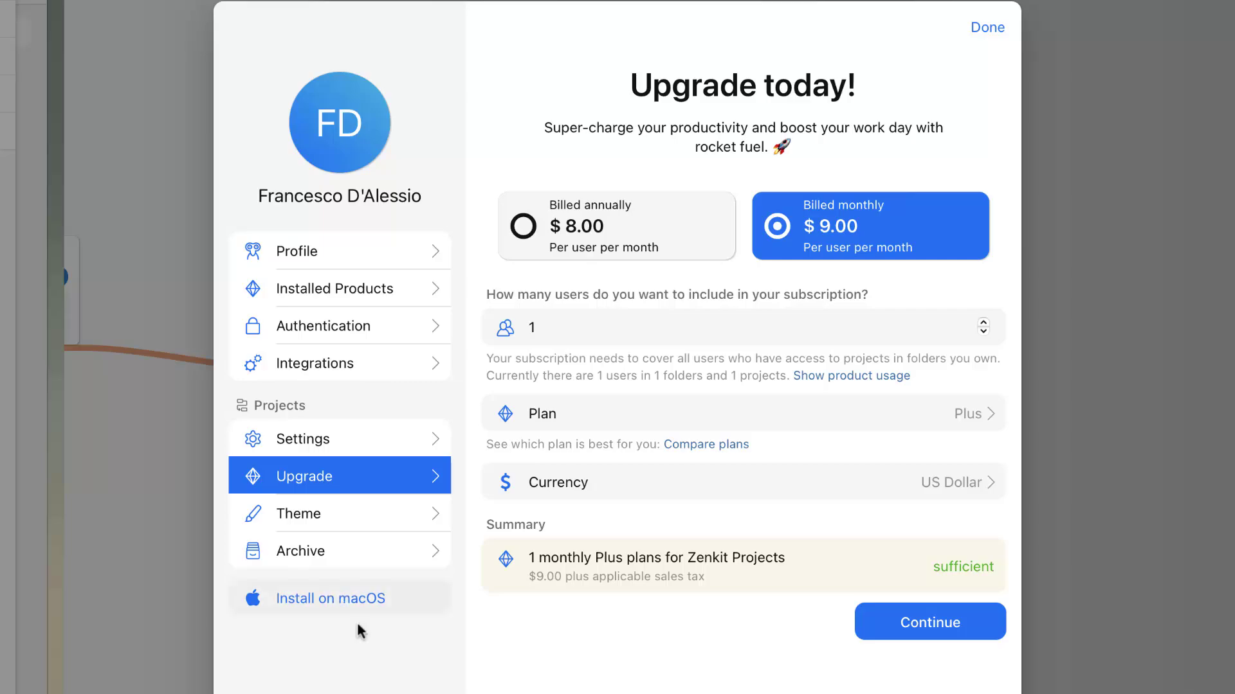
- In Theme settings, preview dark mode and choose the light blue app background
click(339, 523)
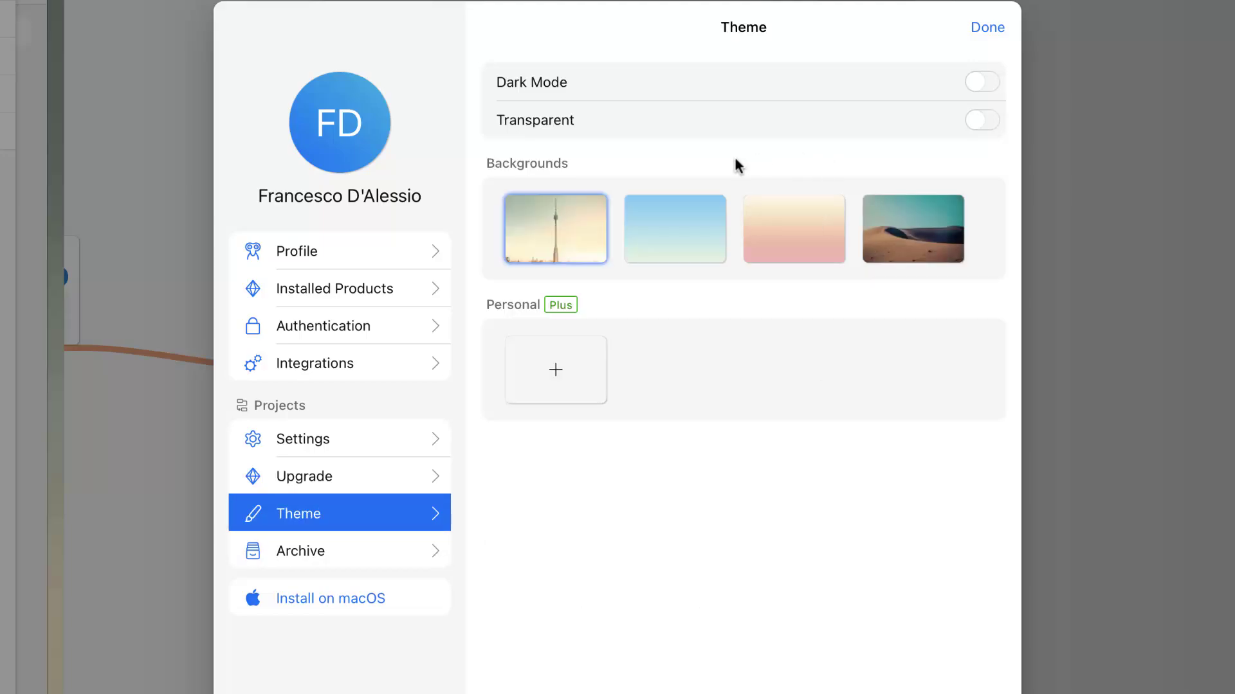
click(983, 82)
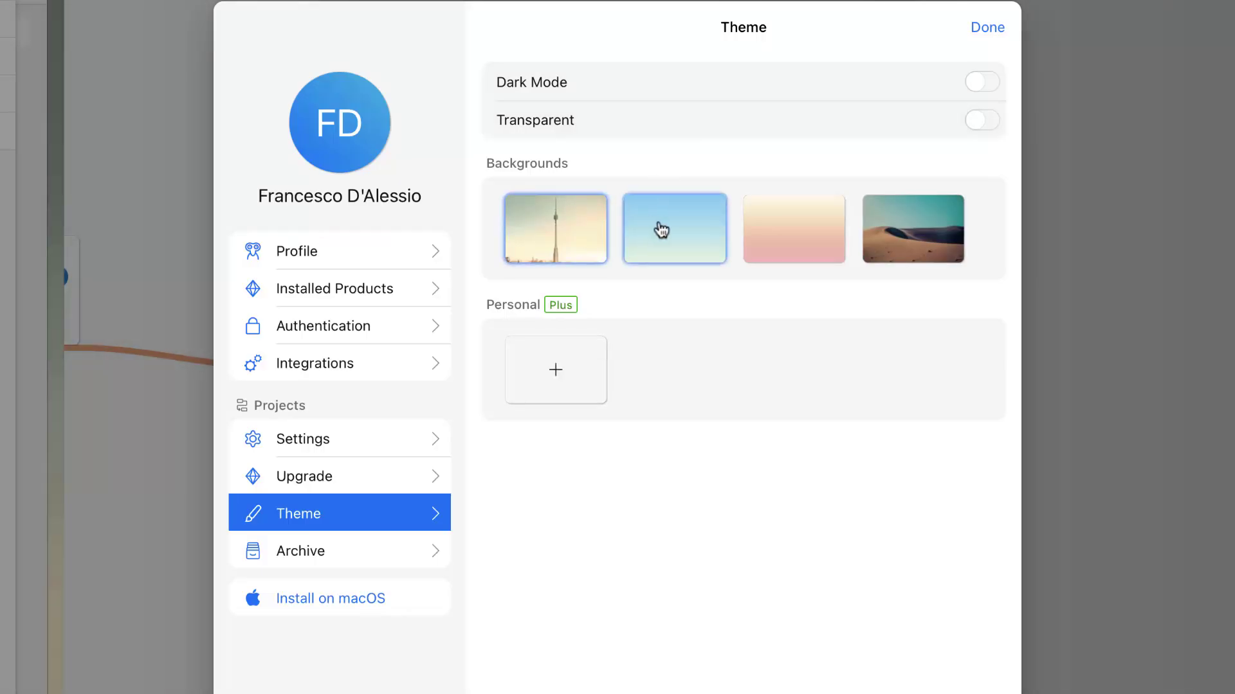
click(661, 228)
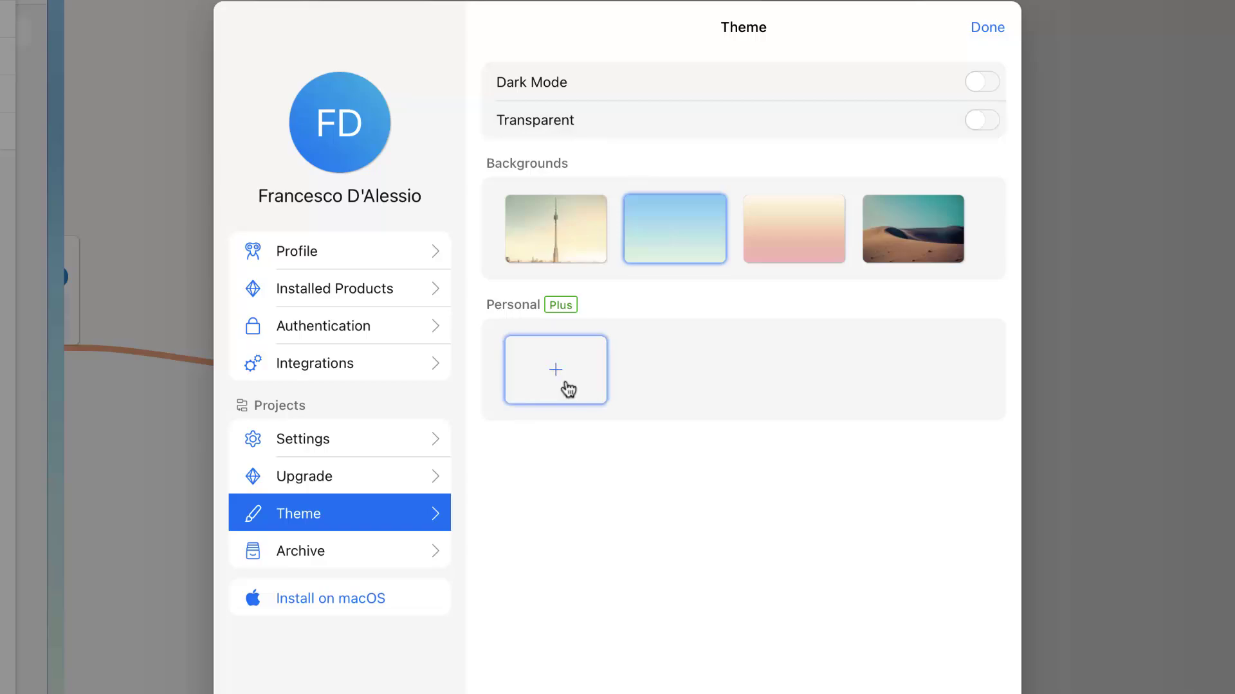
- Browse the General, Authentication, Installed Products and Profile settings pages
click(324, 445)
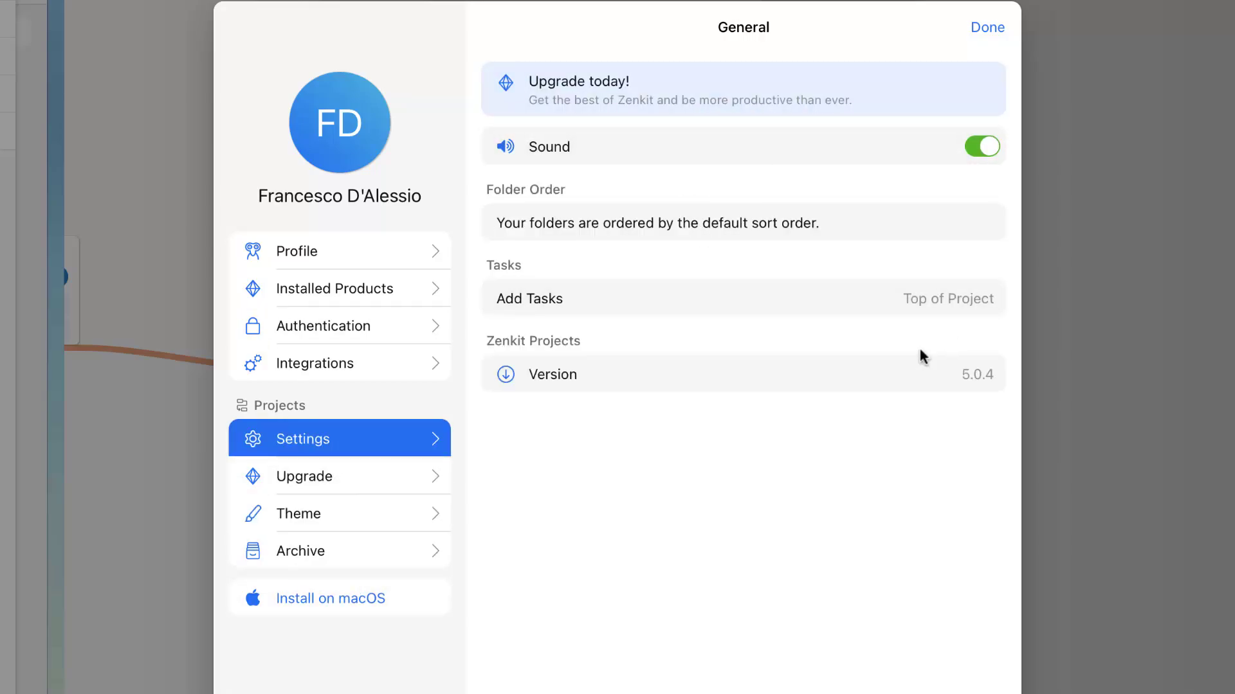
click(377, 327)
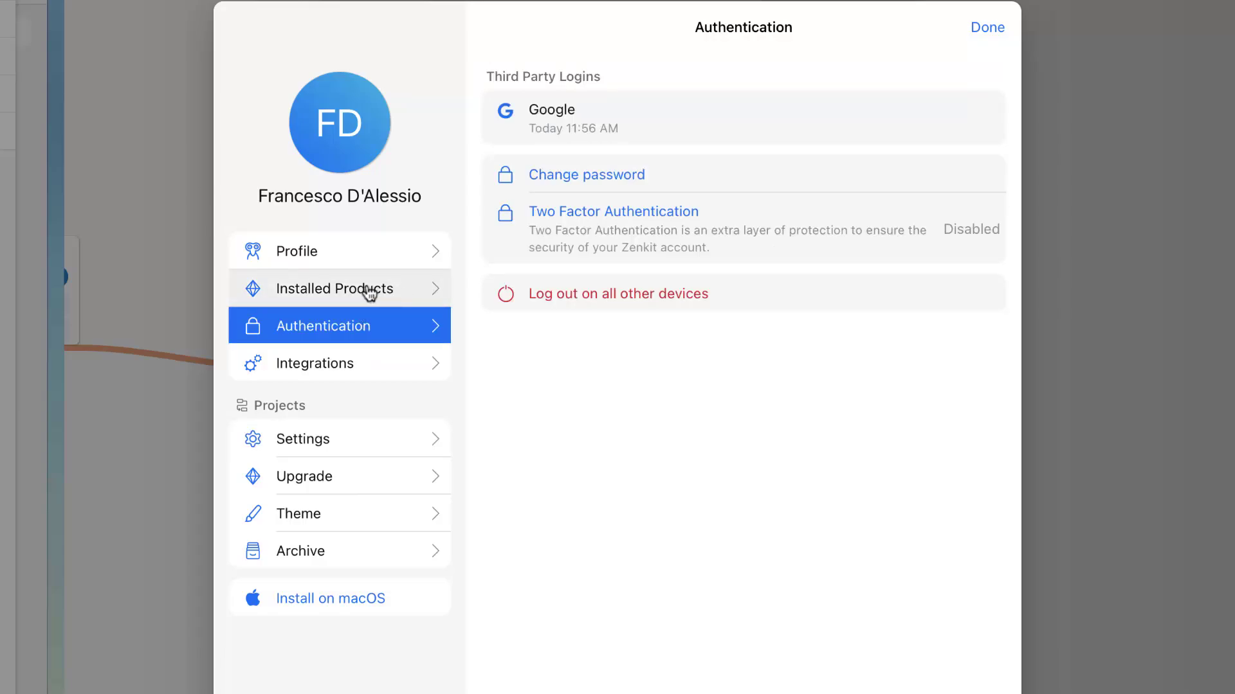
click(370, 294)
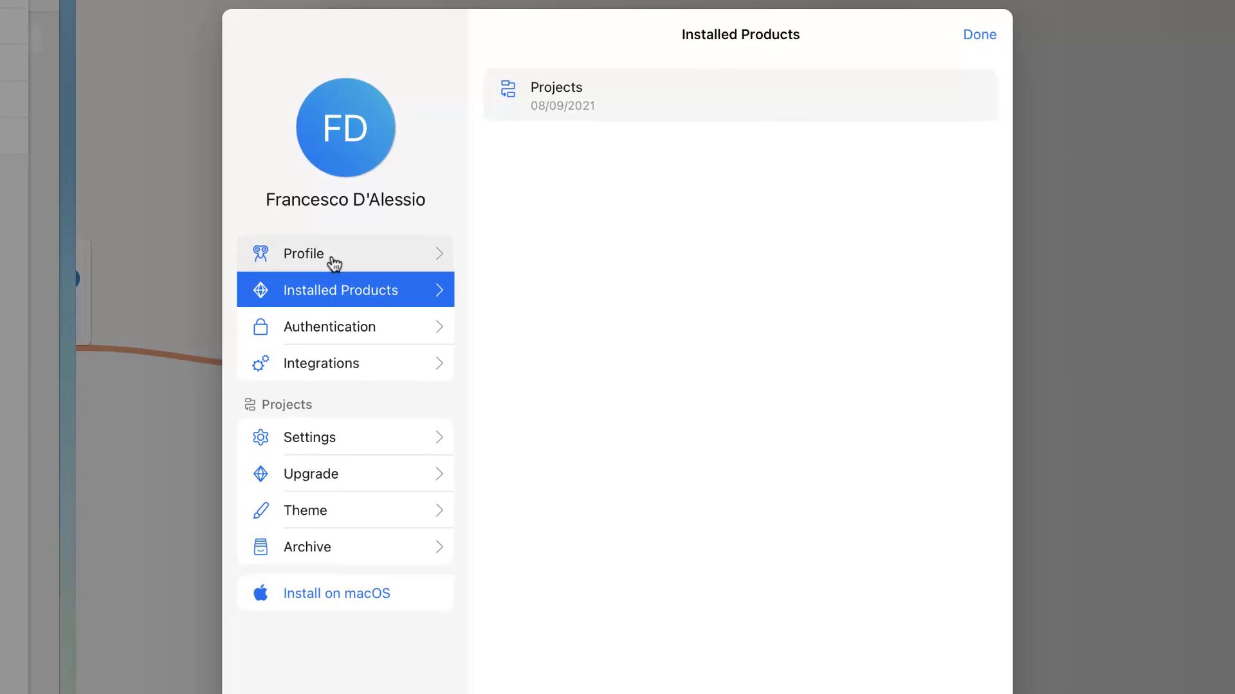
click(333, 258)
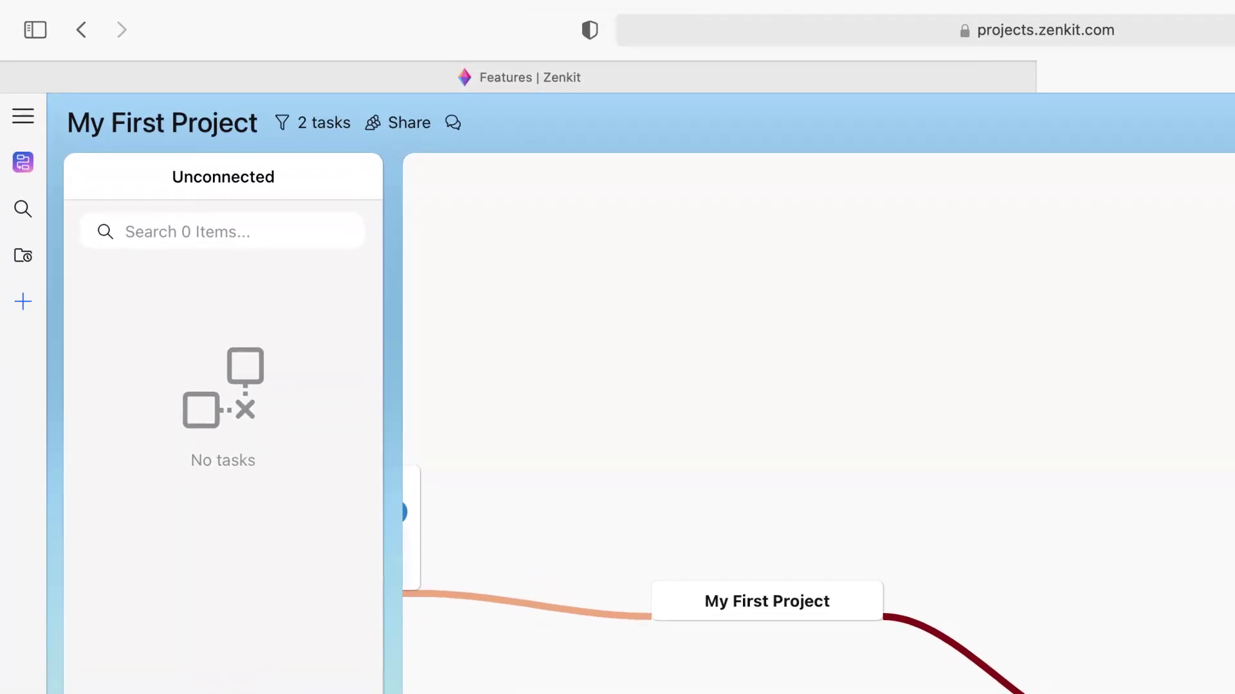
- Browse the Zenkit products list, then show the Global Calendar smart view for the current August week
click(23, 116)
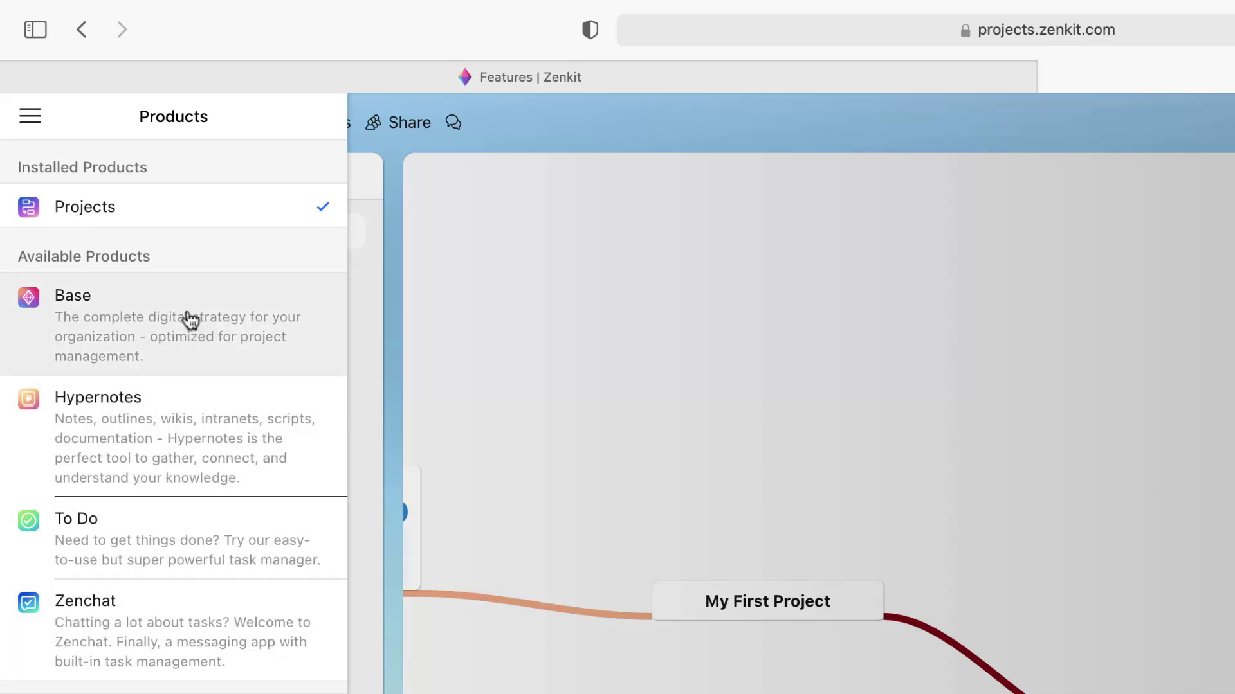
click(30, 116)
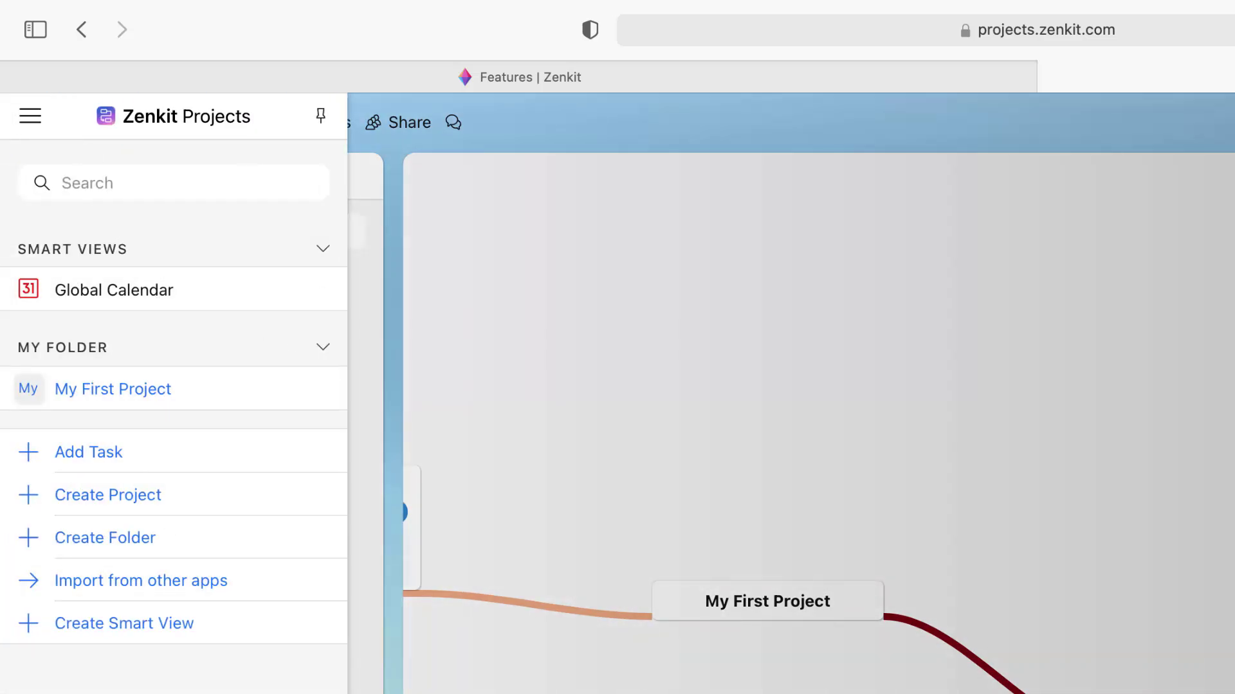
click(152, 279)
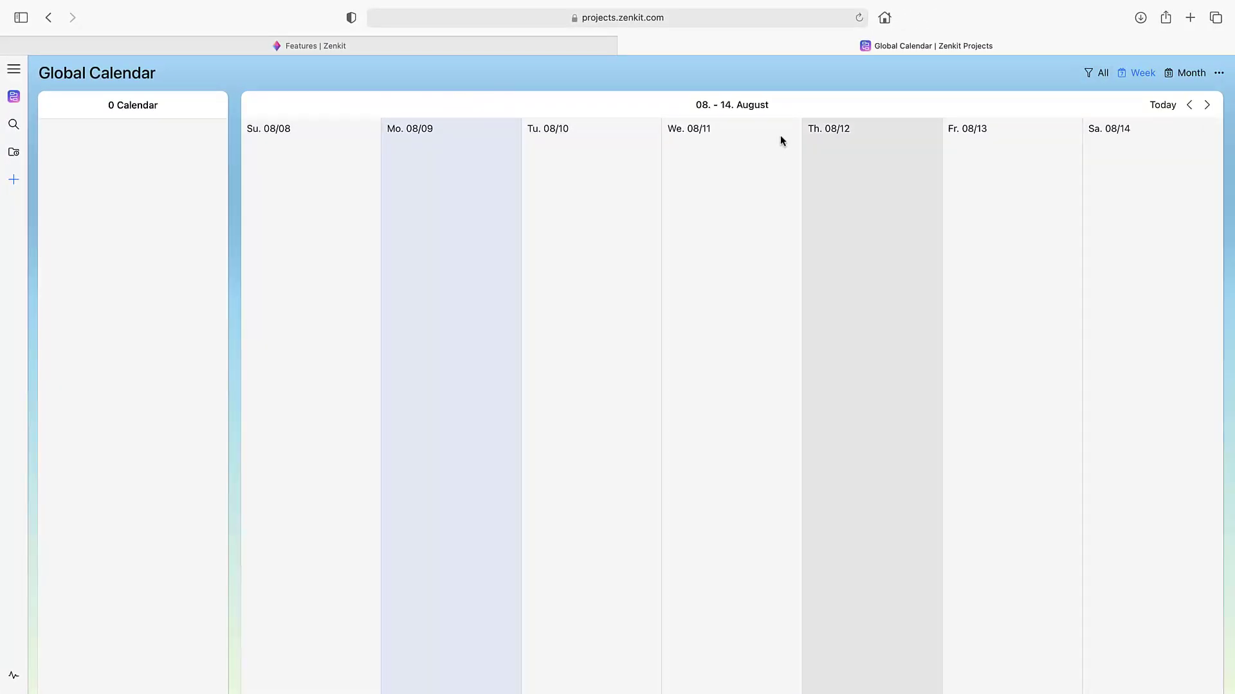
- Show the Overview dashboard with progress circles, projects list and tasks list
click(14, 69)
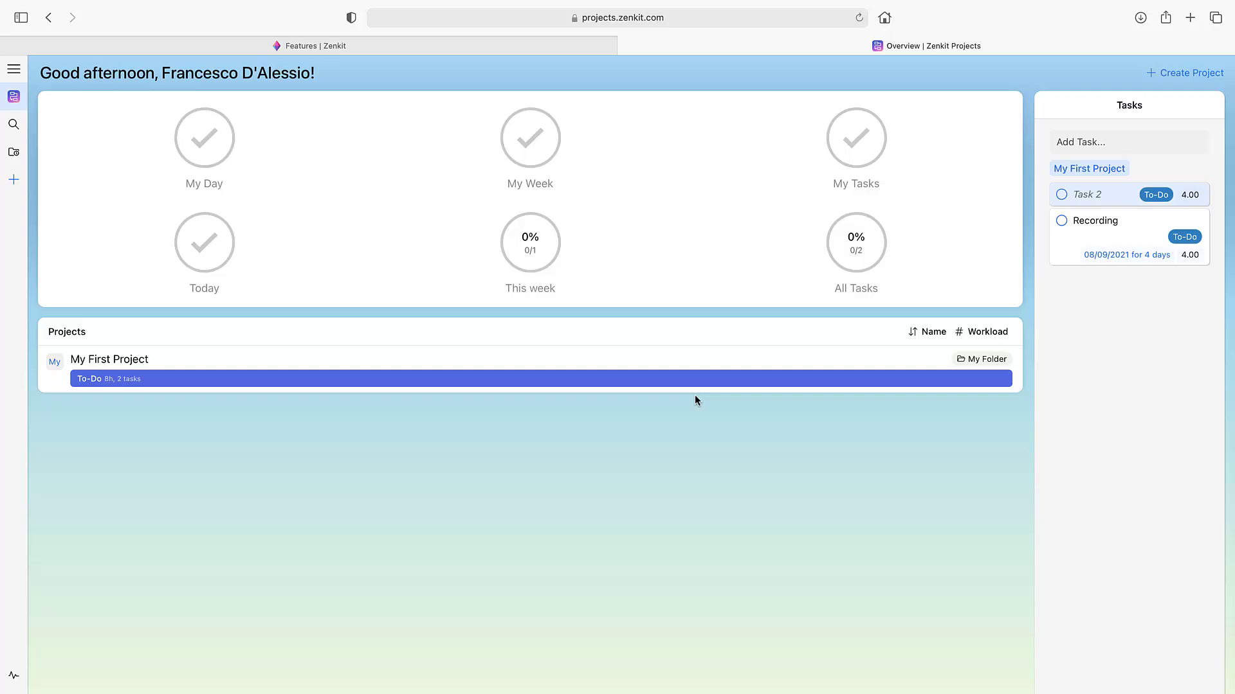
- View the Recording task's details, then show My First Project's mind map and its views list
mouse_move(1129, 106)
drag(1130, 108, 1014, 111)
click(1102, 215)
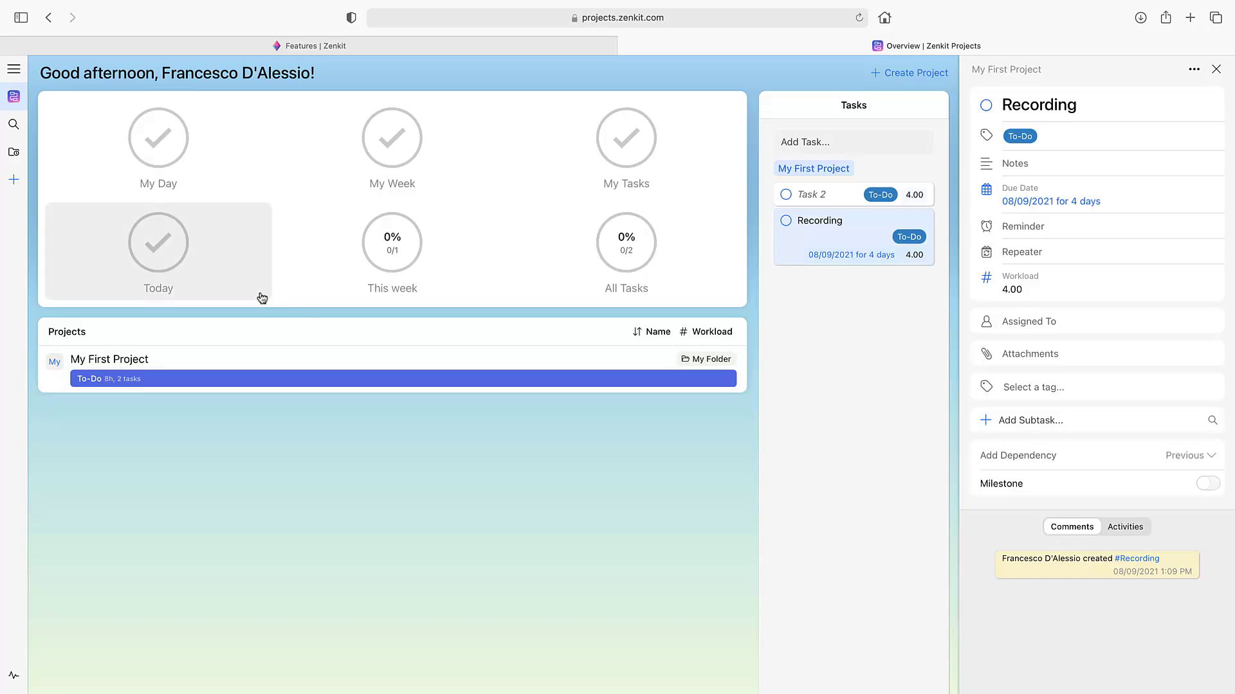
click(257, 359)
click(1049, 78)
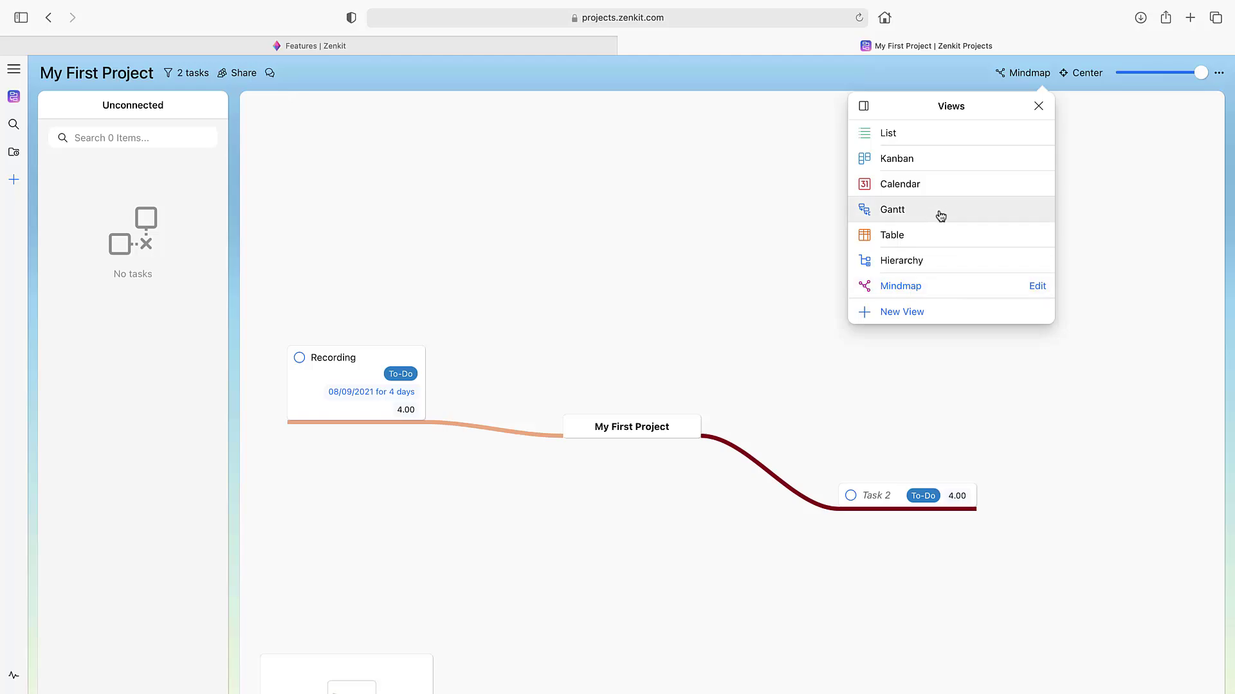
- Browse the New View options without adding one, then preview the project as a Gantt chart
click(914, 311)
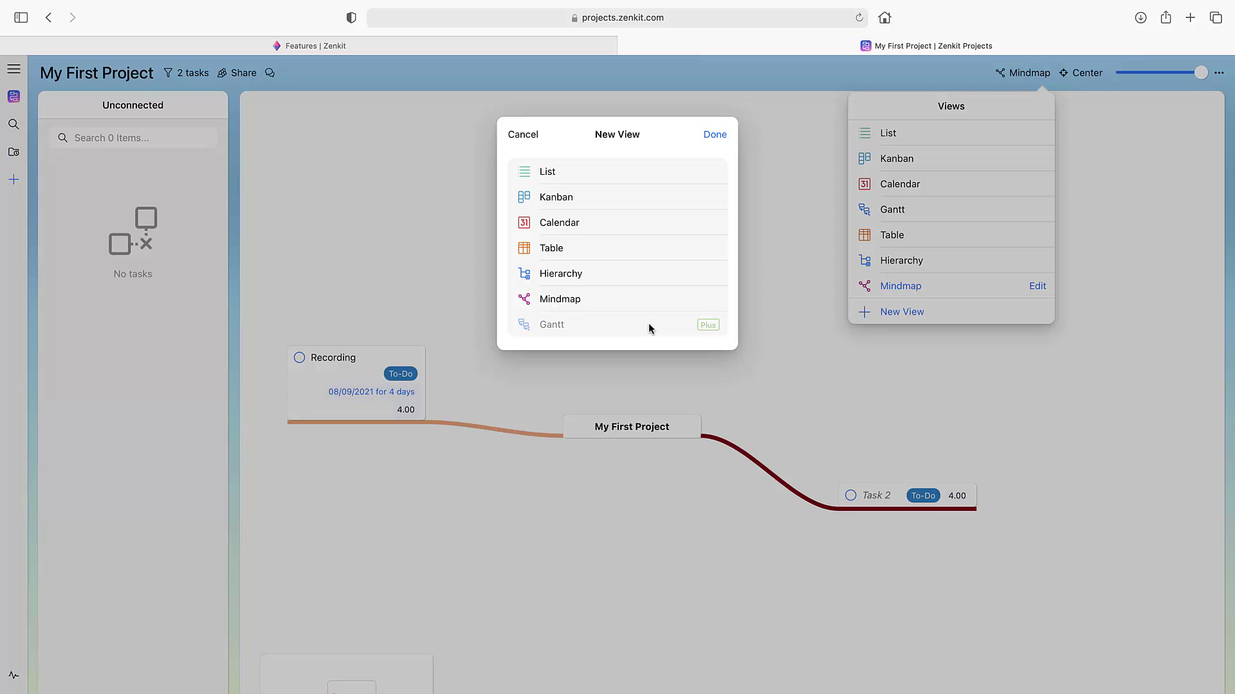
click(715, 135)
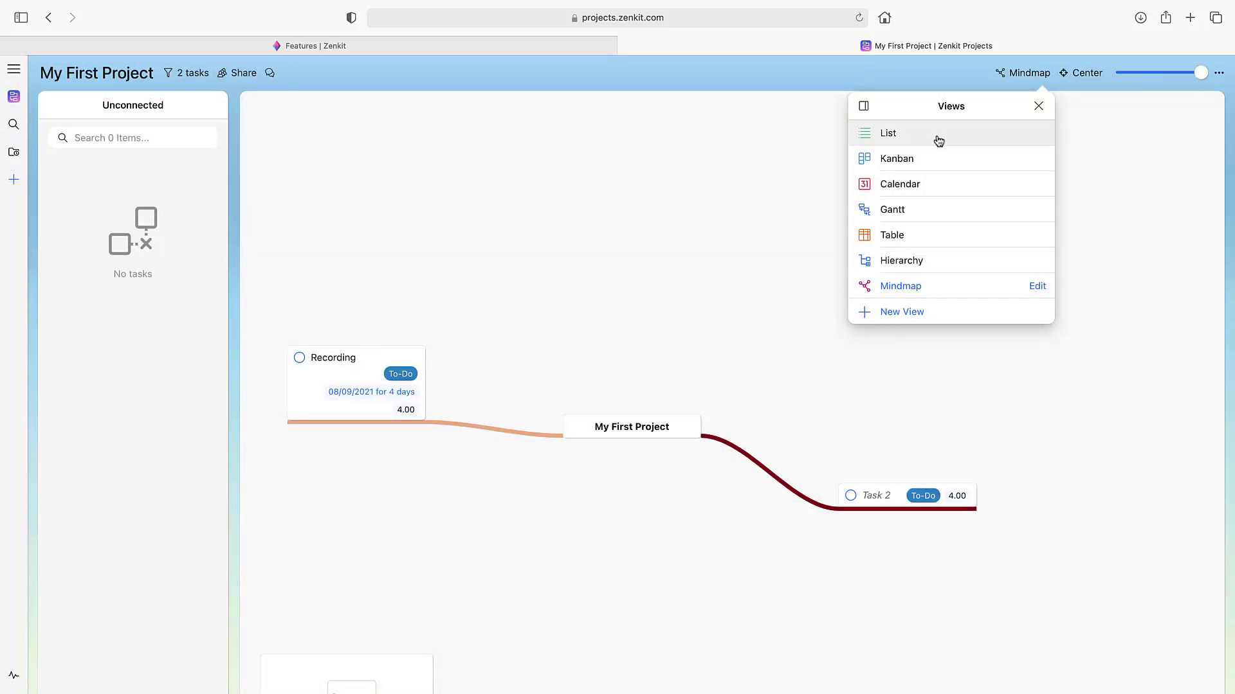
click(925, 223)
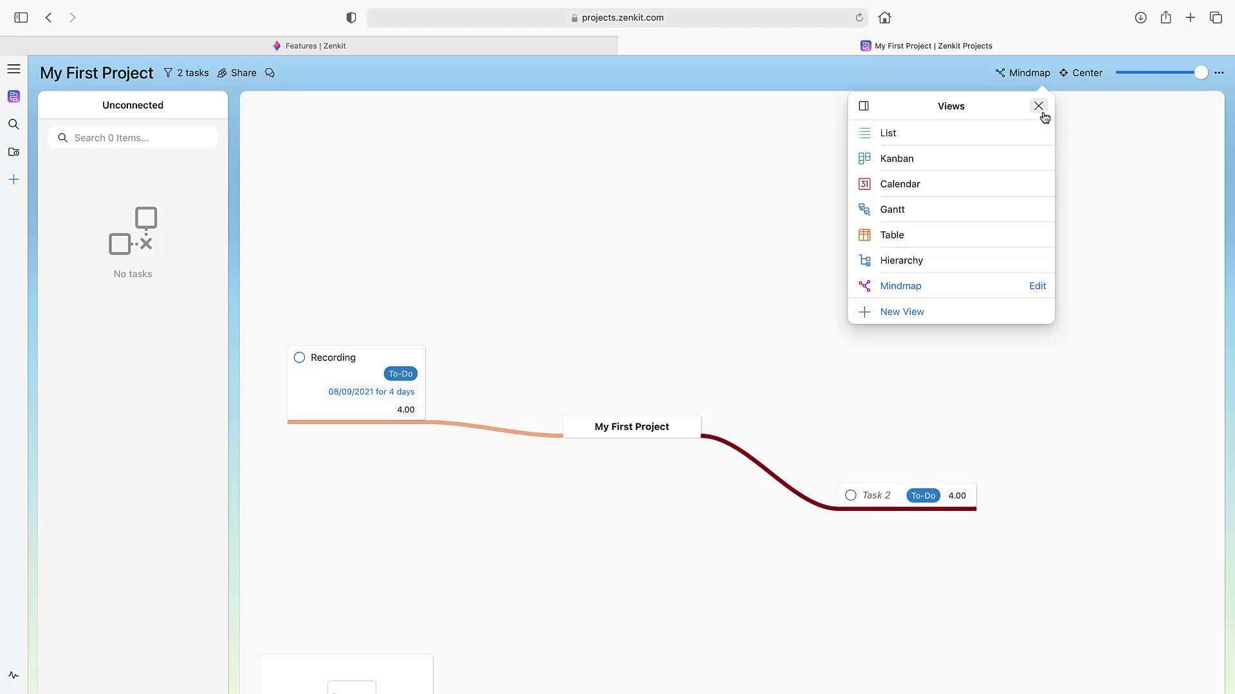
- Unpin and close the views list, then zoom the mind map out and back in
click(1039, 109)
click(1175, 76)
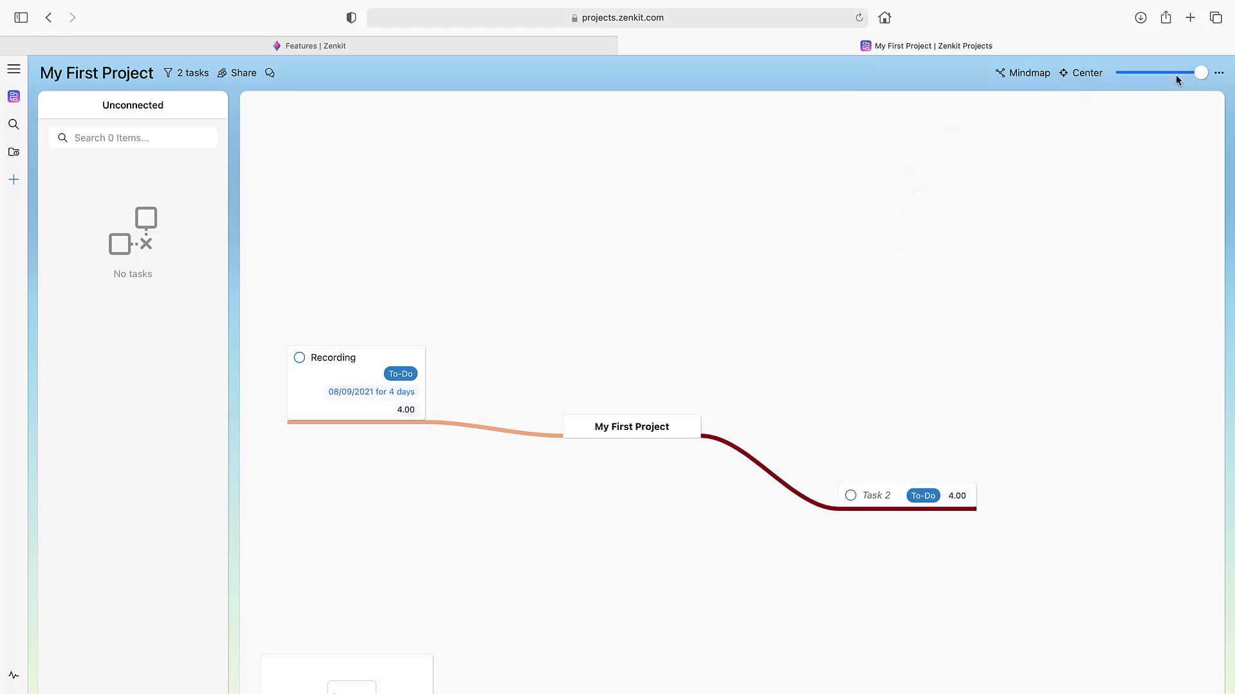
drag(1169, 73, 1216, 78)
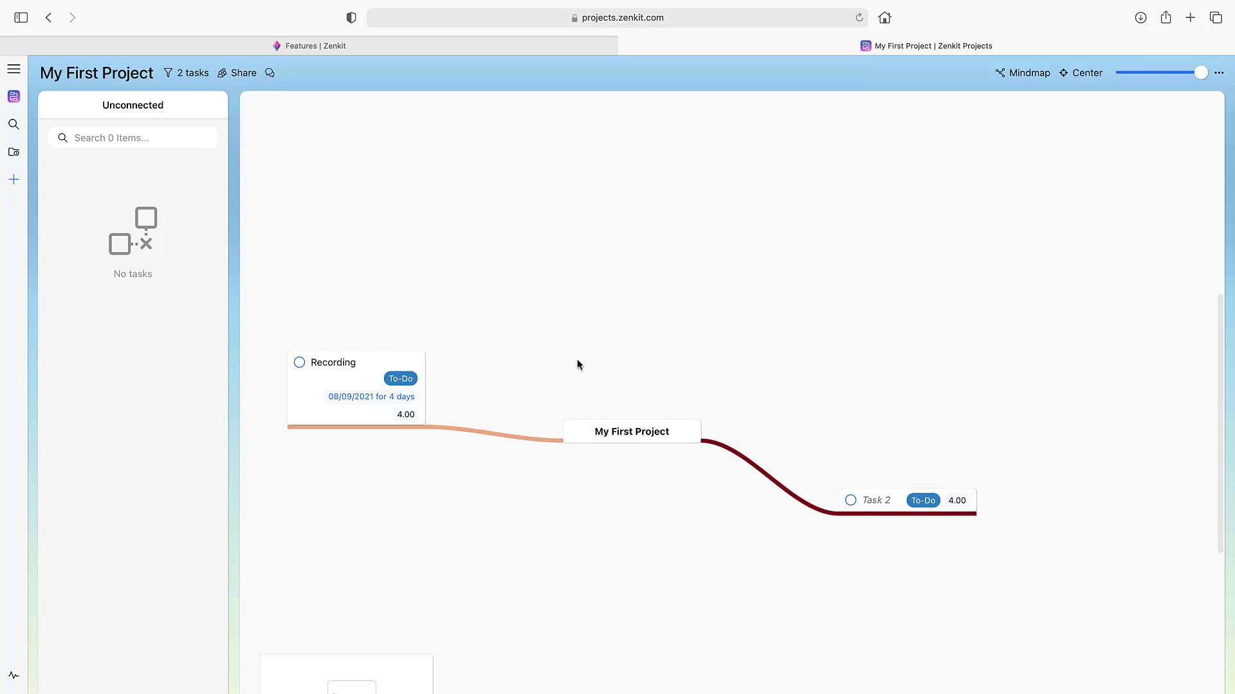
click(1022, 73)
click(1097, 161)
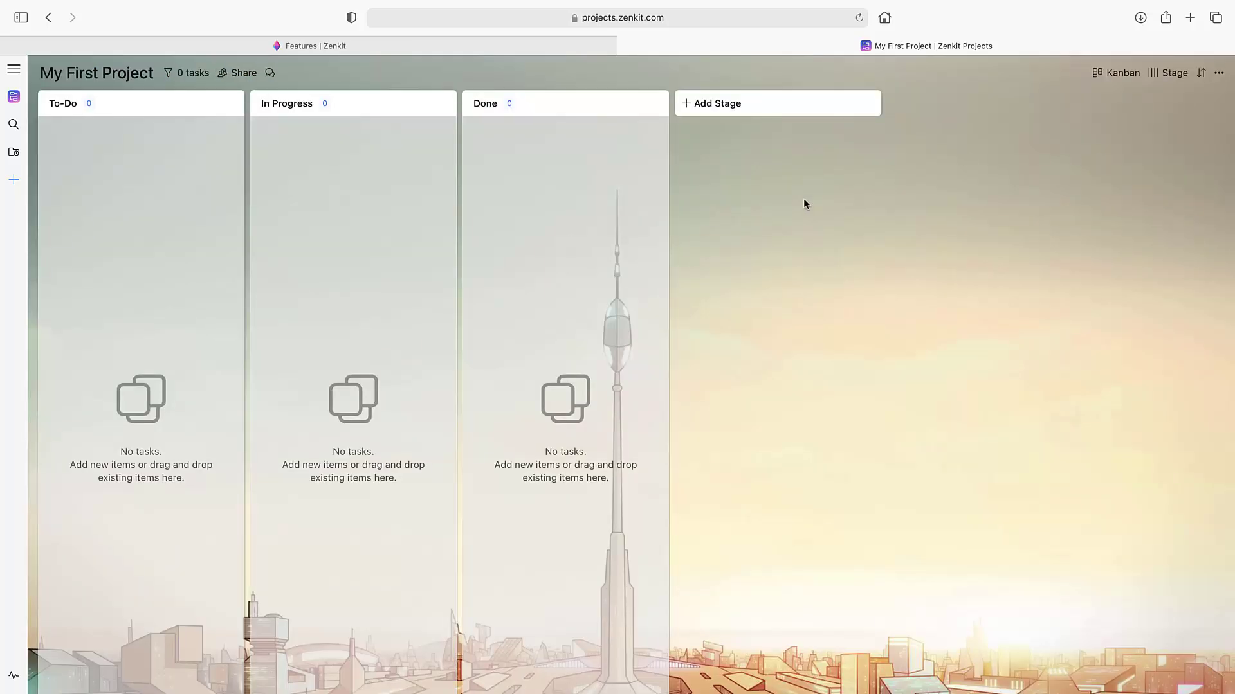
click(1119, 72)
click(1024, 183)
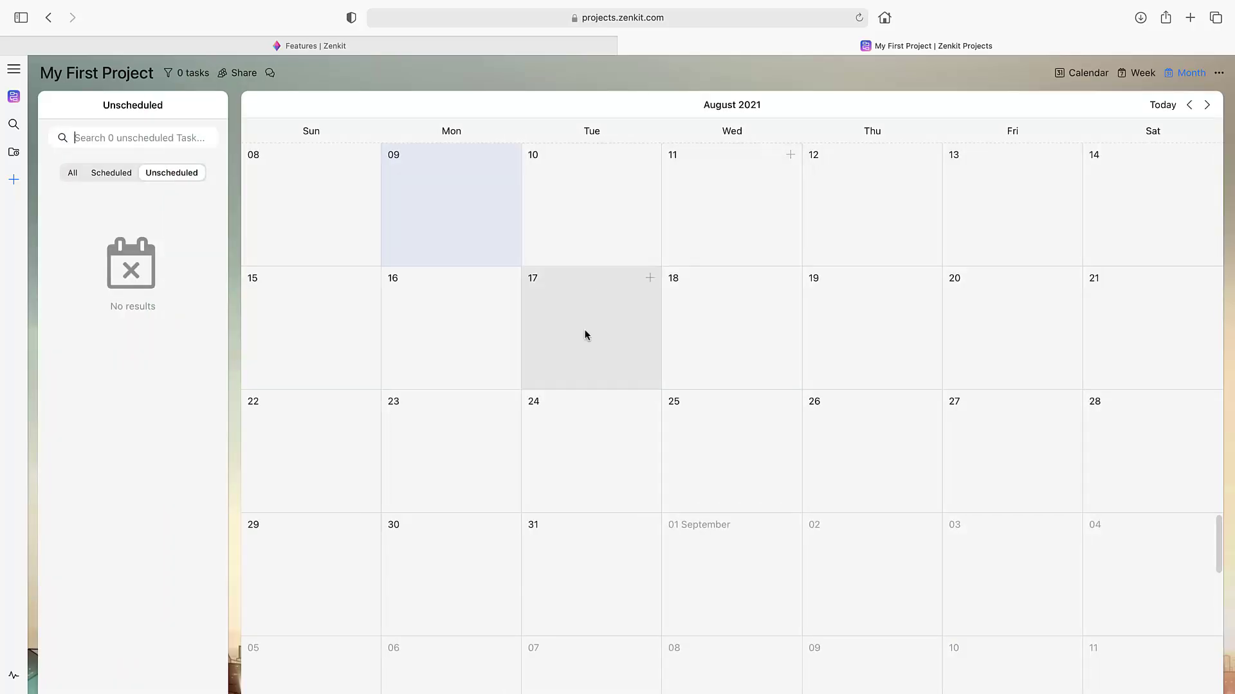
scroll(610, 401, down, 3)
scroll(1012, 155, up, 2)
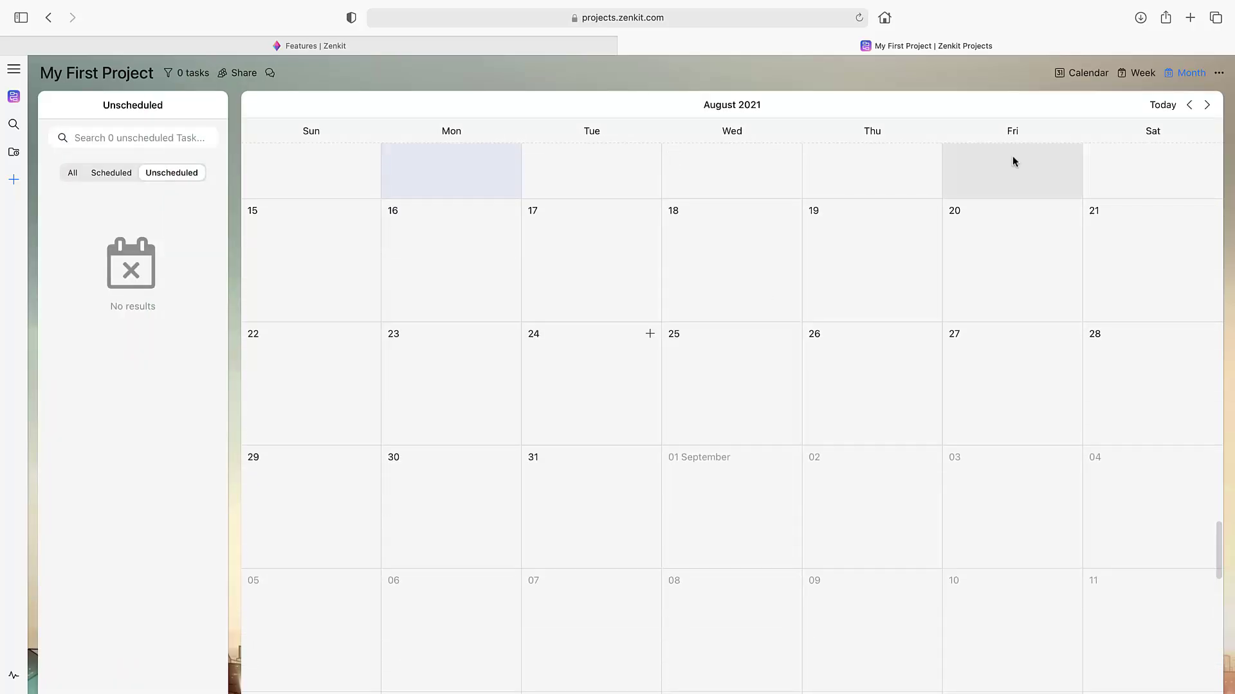
click(1136, 73)
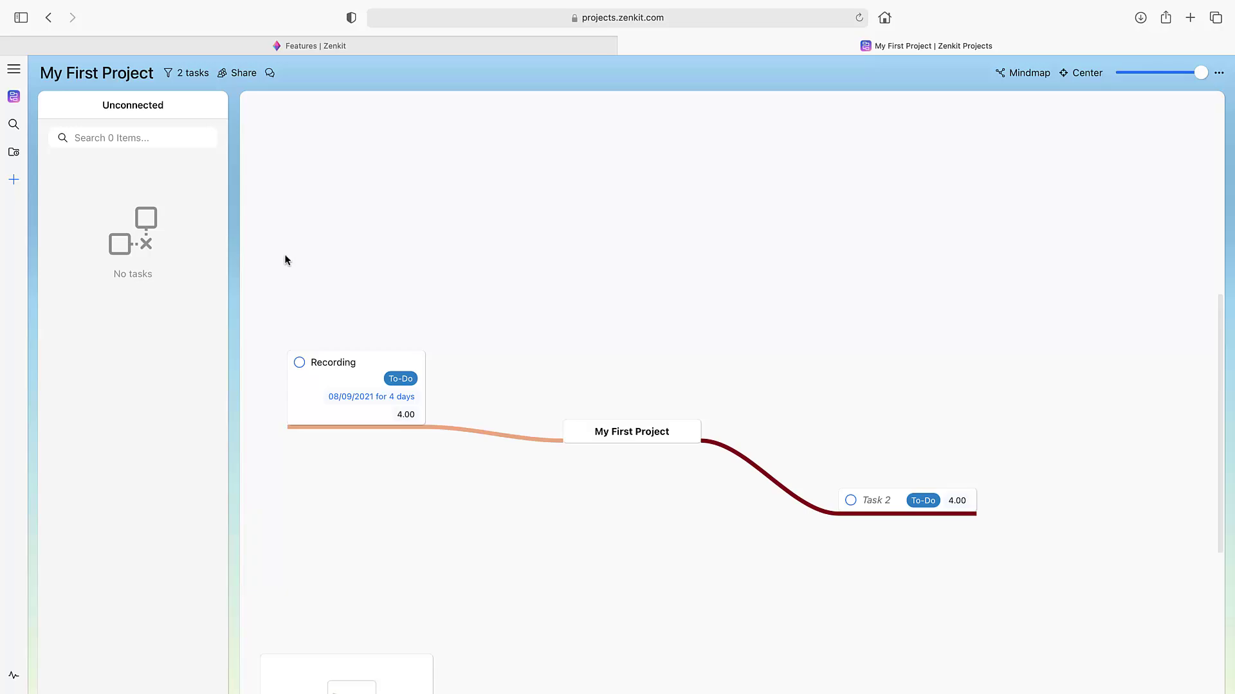
- Return to the Zenkit Features web page in the browser
click(417, 45)
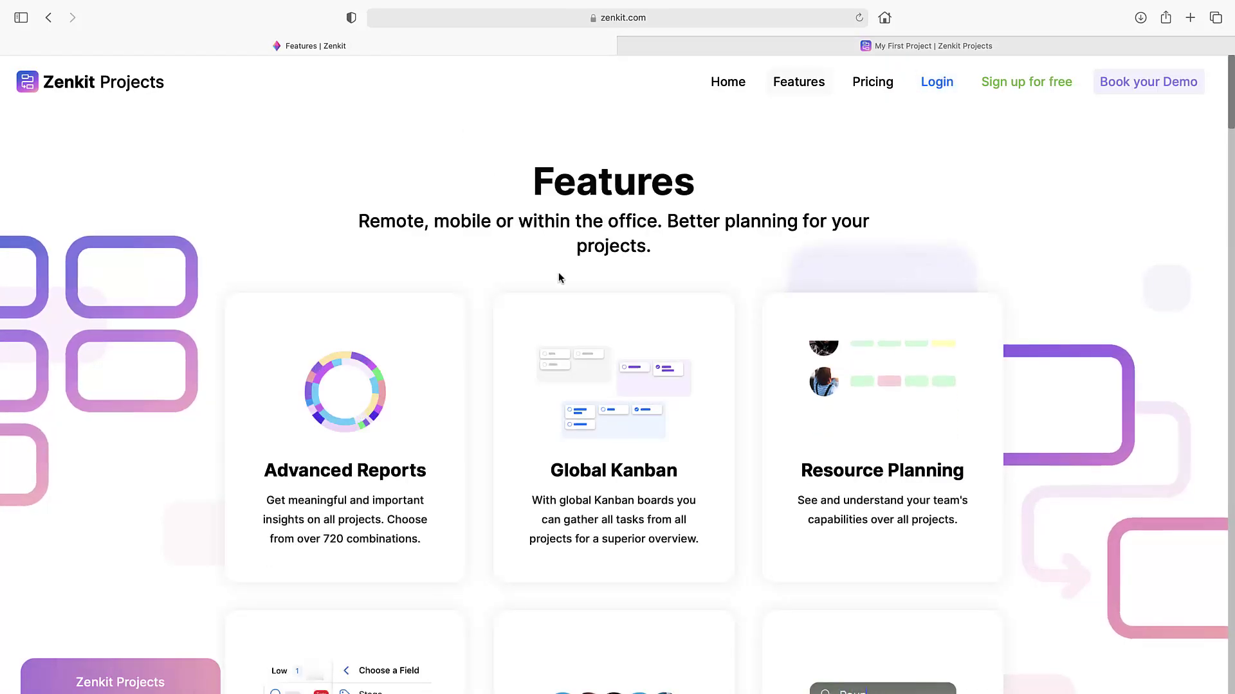
scroll(559, 278, down, 1)
scroll(559, 279, down, 1)
scroll(558, 277, down, 5)
scroll(559, 273, down, 3)
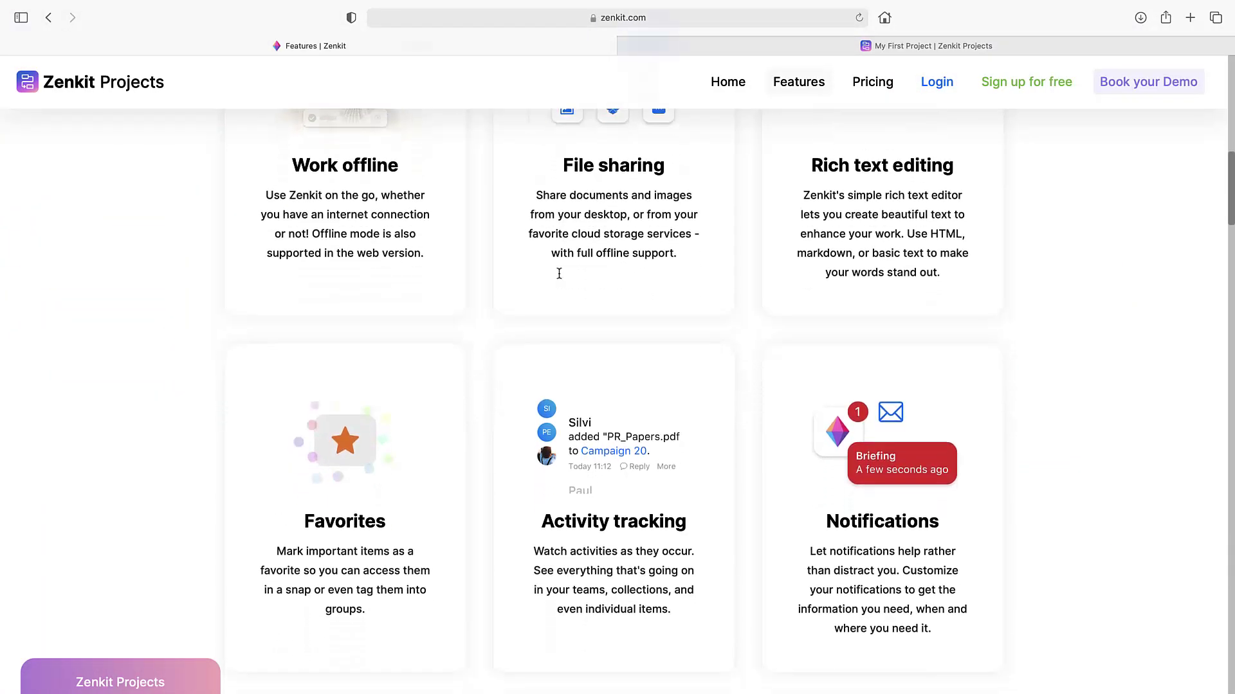
scroll(558, 273, down, 2)
scroll(559, 273, down, 2)
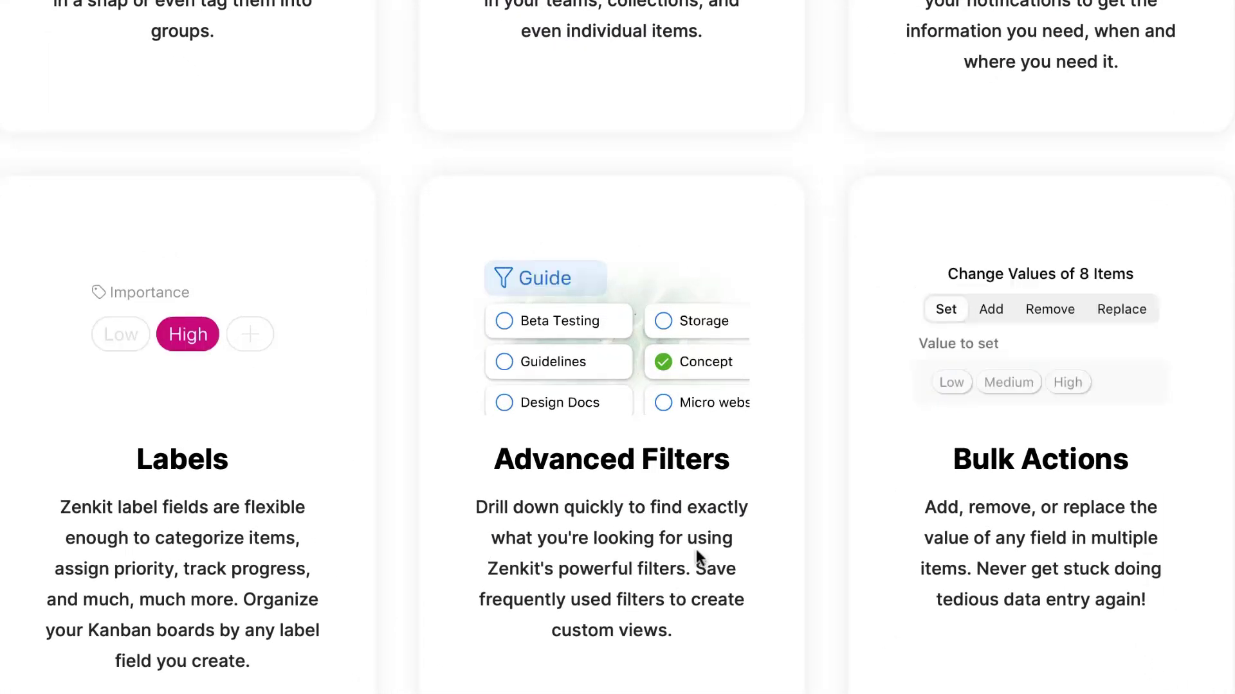
scroll(773, 534, down, 3)
scroll(773, 534, down, 1)
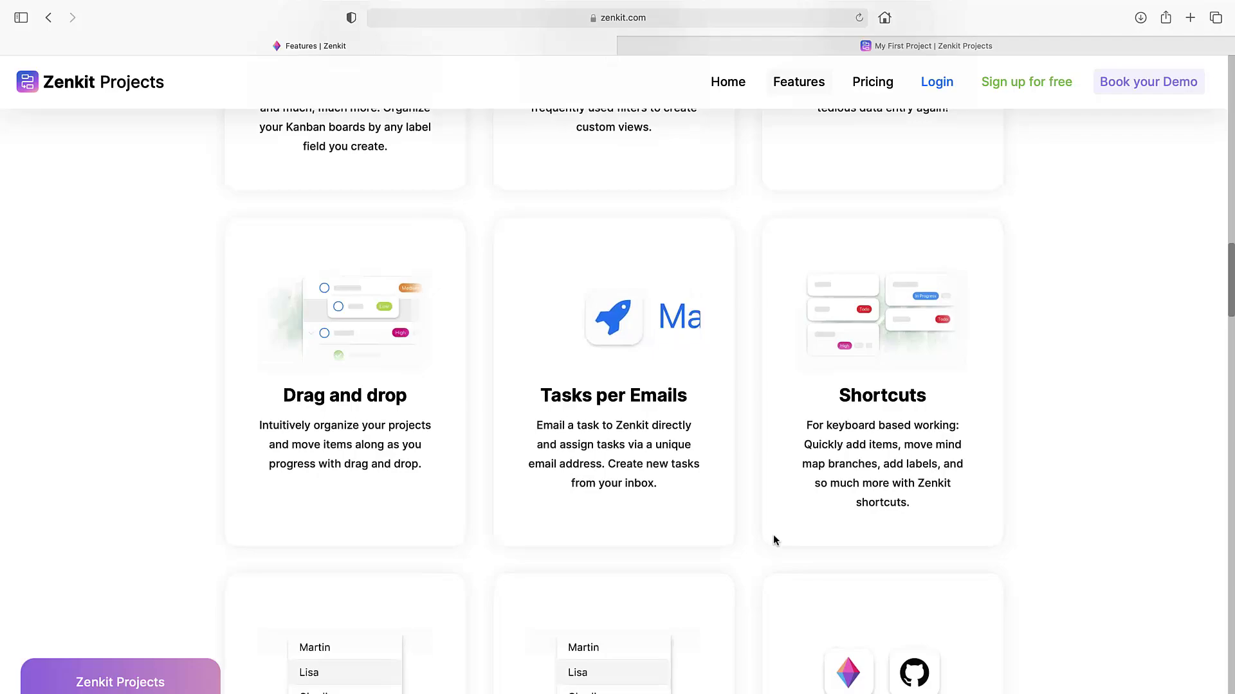
scroll(773, 535, down, 1)
scroll(773, 535, down, 1)
scroll(773, 534, down, 1)
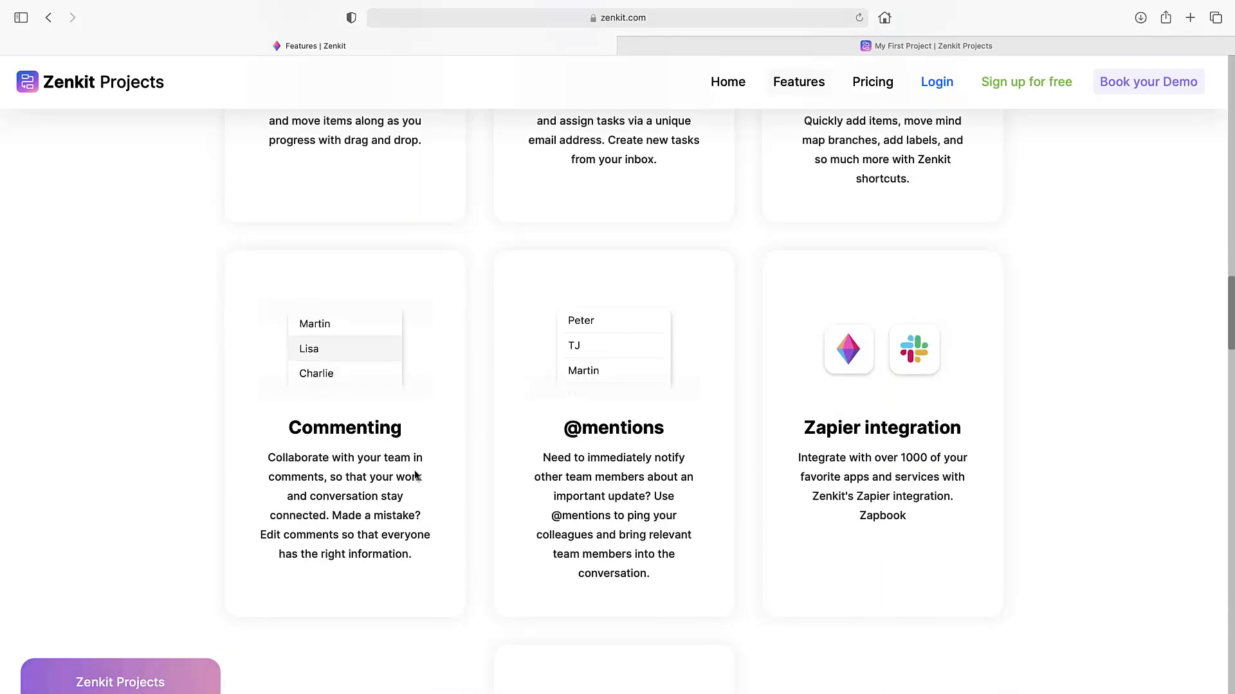
scroll(576, 528, down, 4)
scroll(576, 529, down, 1)
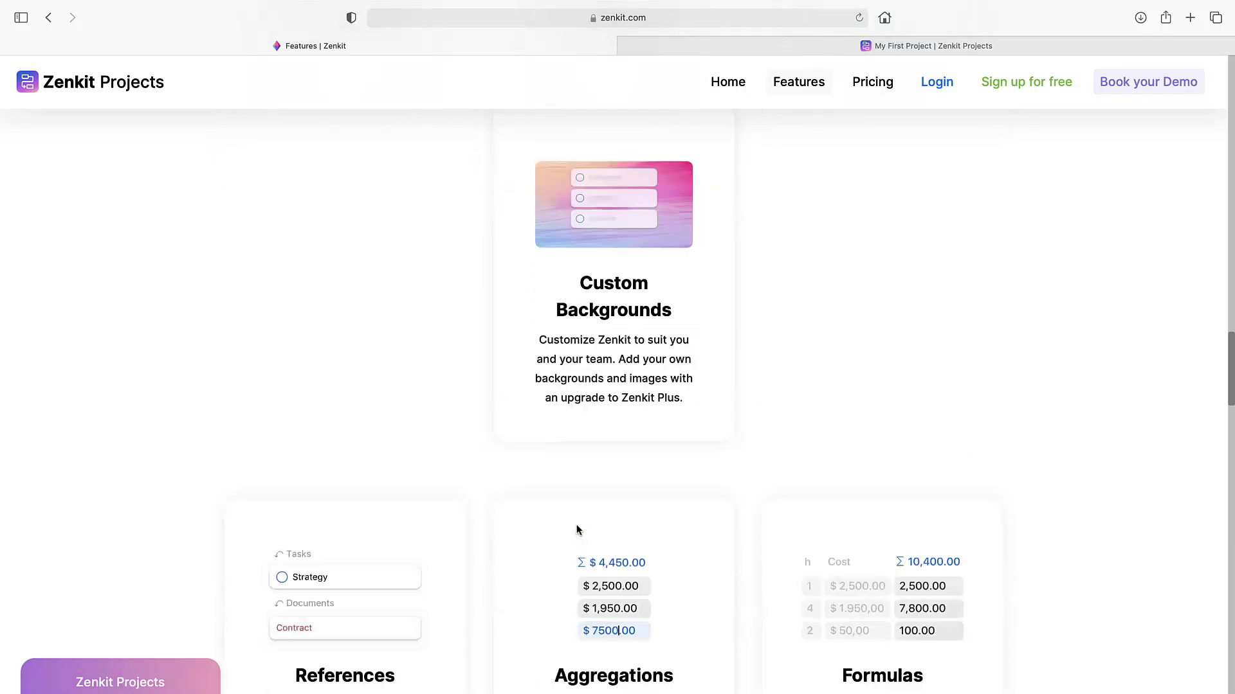
scroll(576, 529, down, 4)
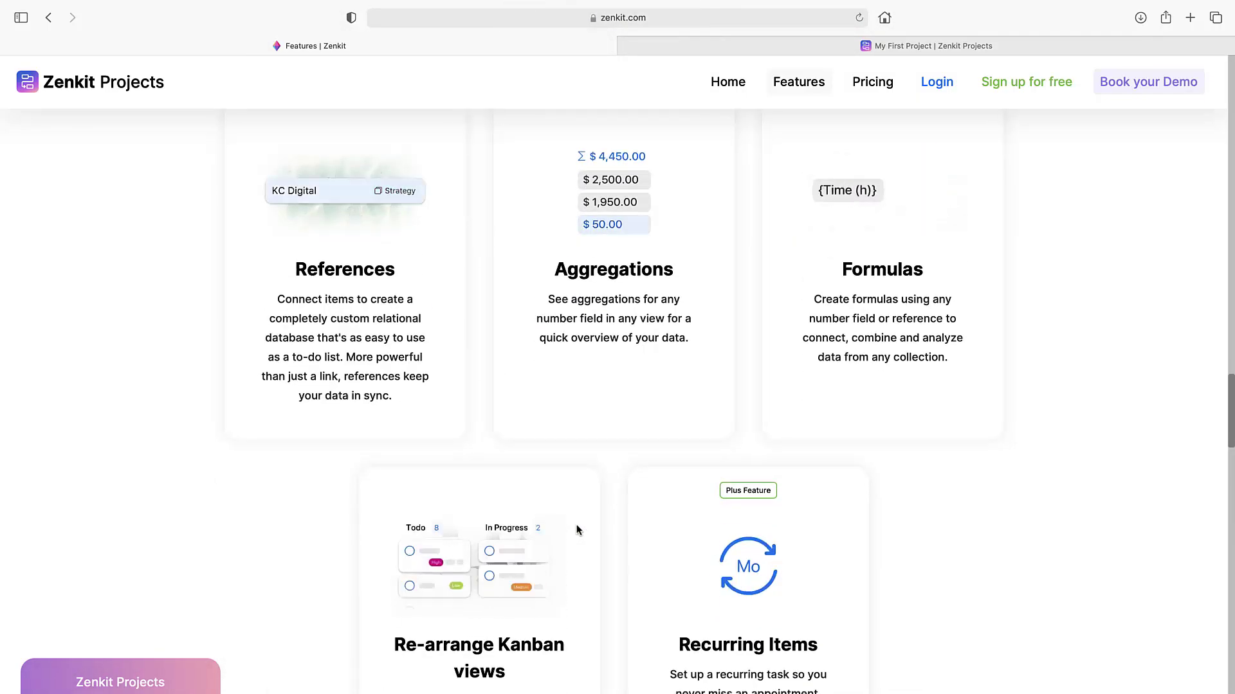